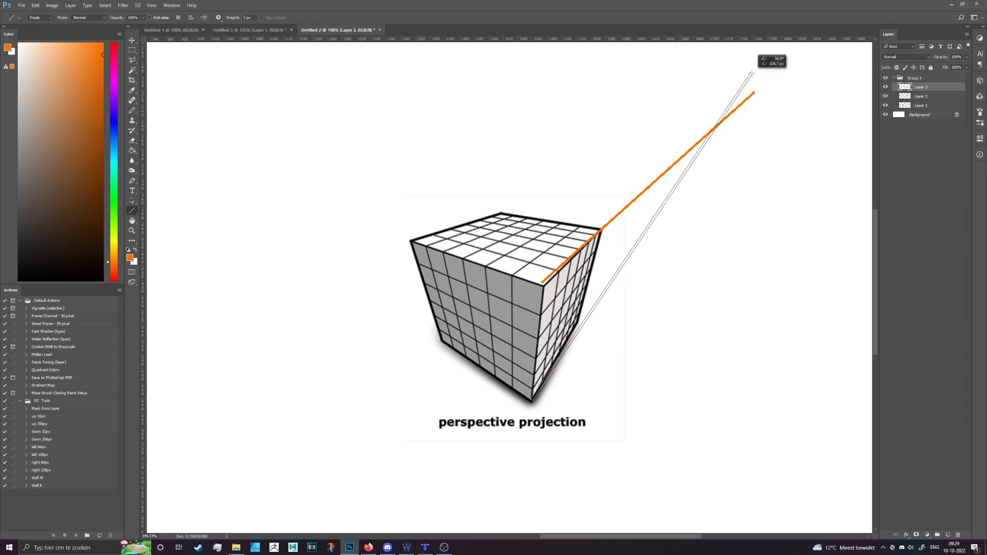
# Step: Draw an orange line extending the perspective cube's top-left edge to the right vanishing point and erase the line ends beyond it
pyautogui.moveTo(412, 241)
pyautogui.mouseDown()
pyautogui.moveTo(630, 213)
pyautogui.moveTo(793, 90)
pyautogui.moveTo(811, 107)
pyautogui.moveTo(826, 103)
pyautogui.moveTo(818, 113)
pyautogui.mouseUp()
pyautogui.moveTo(670, 143)
pyautogui.mouseDown()
pyautogui.moveTo(685, 181)
pyautogui.moveTo(692, 153)
pyautogui.moveTo(684, 166)
pyautogui.moveTo(692, 174)
pyautogui.mouseUp()
pyautogui.press('e')
pyautogui.moveTo(814, 114)
pyautogui.mouseDown()
pyautogui.moveTo(696, 159)
pyautogui.moveTo(671, 142)
pyautogui.moveTo(737, 110)
pyautogui.moveTo(708, 120)
pyautogui.moveTo(682, 103)
pyautogui.moveTo(725, 89)
pyautogui.moveTo(709, 149)
pyautogui.moveTo(689, 156)
pyautogui.moveTo(685, 190)
pyautogui.moveTo(679, 146)
pyautogui.mouseUp()
pyautogui.press('b')
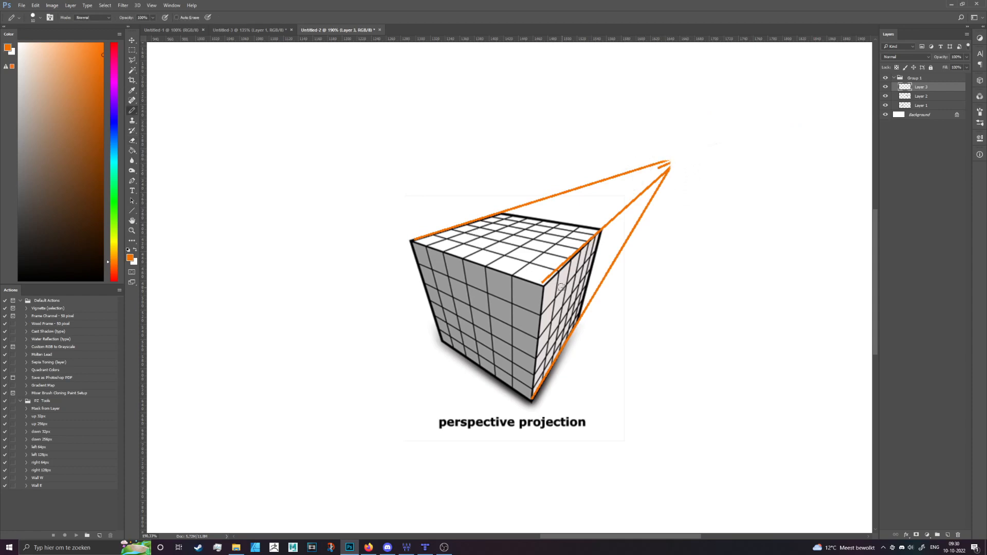
# Step: Draw three orange lines extending the perspective cube's left-receding edges to a second vanishing point and erase the overshooting end
pyautogui.click(133, 210)
pyautogui.scroll(-3, 557, 263)
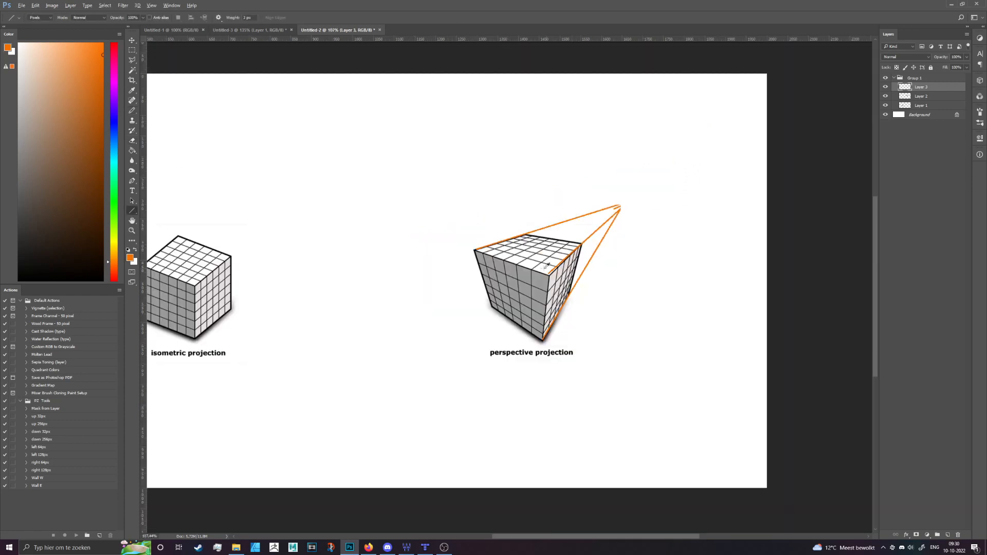
pyautogui.moveTo(474, 251)
pyautogui.mouseDown()
pyautogui.moveTo(414, 206)
pyautogui.moveTo(374, 215)
pyautogui.mouseUp()
pyautogui.moveTo(542, 340); pyautogui.dragTo(352, 207)
pyautogui.moveTo(584, 243)
pyautogui.mouseDown()
pyautogui.moveTo(329, 207)
pyautogui.moveTo(276, 212)
pyautogui.mouseUp()
pyautogui.scroll(3, 407, 209)
pyautogui.press('e')
pyautogui.scroll(-5, 312, 237)
pyautogui.scroll(4, 569, 242)
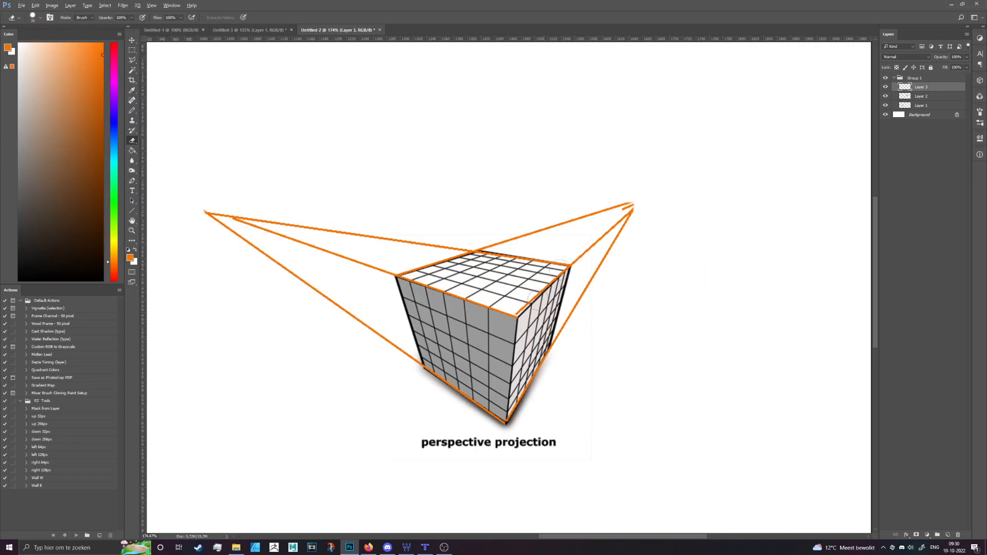
# Step: Switch to Firefox and examine the two-point and three-point perspective building images in the Google image results
pyautogui.click(369, 547)
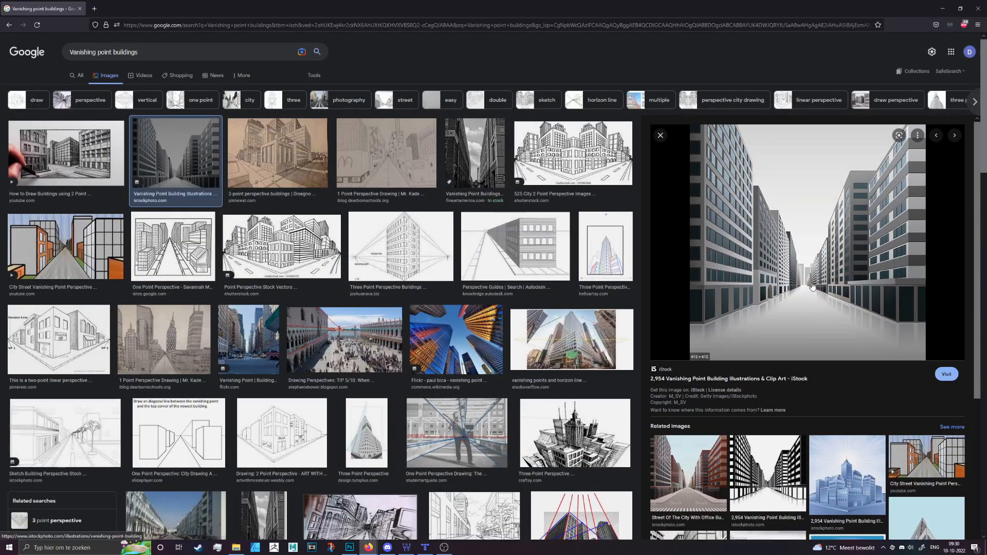
pyautogui.click(325, 165)
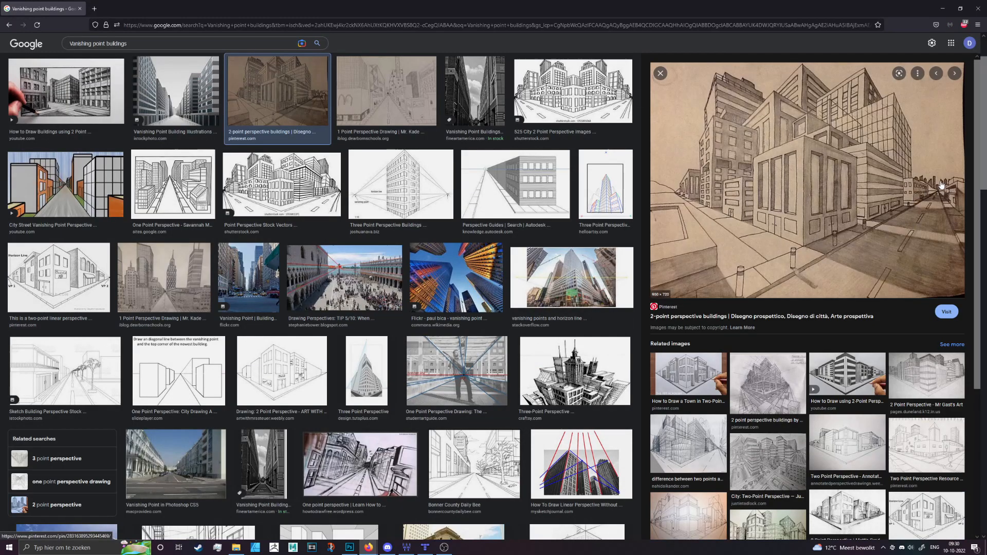
pyautogui.click(385, 180)
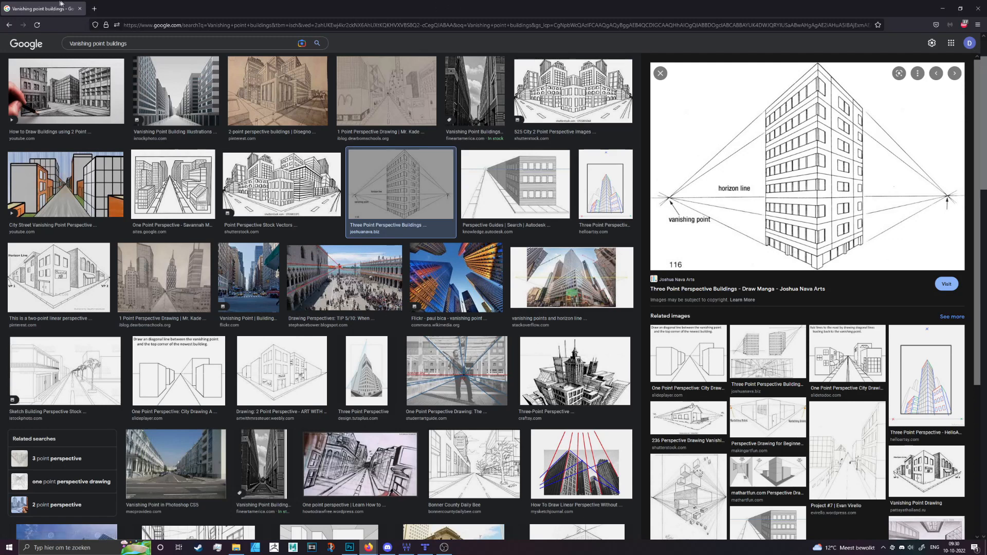
# Step: Switch back to Photoshop and draw two parallel orange lines extending the upper and lower edges of the isometric cube's right face
pyautogui.hotkey('alt', 'Tab')
pyautogui.press('u')
pyautogui.scroll(-3, 723, 212)
pyautogui.scroll(2, 428, 319)
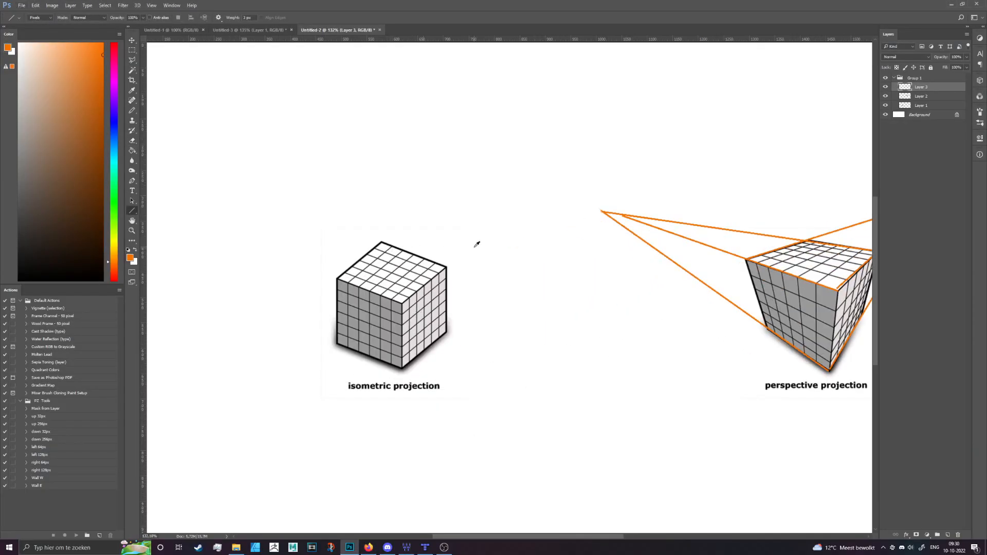
pyautogui.scroll(2, 477, 244)
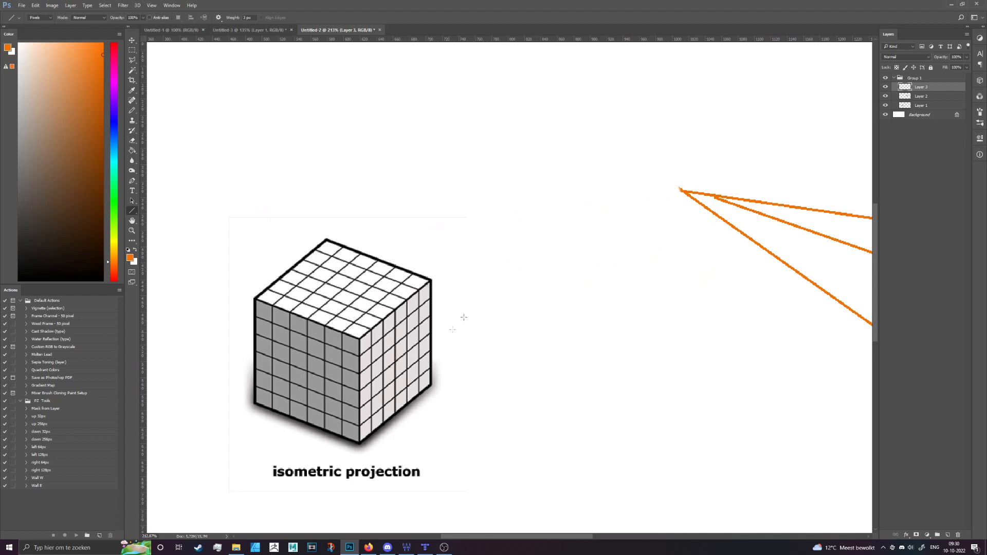
pyautogui.moveTo(360, 338); pyautogui.dragTo(662, 90)
pyautogui.moveTo(360, 441)
pyautogui.mouseDown()
pyautogui.moveTo(606, 241)
pyautogui.moveTo(749, 100)
pyautogui.moveTo(769, 106)
pyautogui.moveTo(759, 120)
pyautogui.mouseUp()
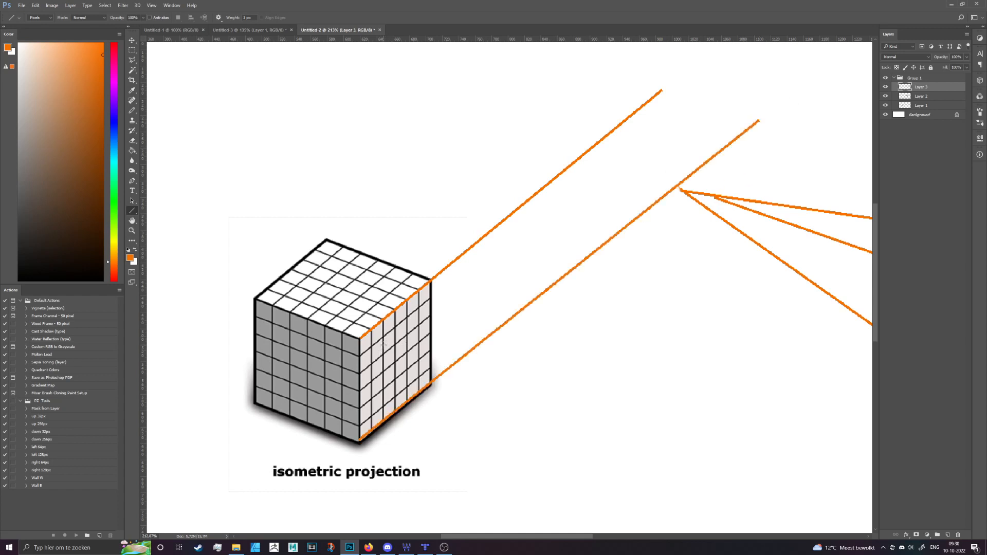
# Step: Draw double-headed vertical arrows on the isometric cube's right face and between the far ends of its two extension lines
pyautogui.moveTo(383, 344); pyautogui.dragTo(361, 396)
pyautogui.hotkey('ctrl', 'z')
pyautogui.moveTo(387, 339)
pyautogui.mouseDown()
pyautogui.moveTo(389, 397)
pyautogui.moveTo(374, 380)
pyautogui.moveTo(404, 370)
pyautogui.moveTo(379, 350)
pyautogui.moveTo(370, 361)
pyautogui.moveTo(399, 361)
pyautogui.mouseUp()
pyautogui.moveTo(662, 131)
pyautogui.mouseDown()
pyautogui.moveTo(663, 179)
pyautogui.moveTo(650, 170)
pyautogui.moveTo(674, 166)
pyautogui.moveTo(649, 148)
pyautogui.moveTo(674, 147)
pyautogui.mouseUp()
pyautogui.scroll(-1, 615, 279)
pyautogui.scroll(-3, 615, 280)
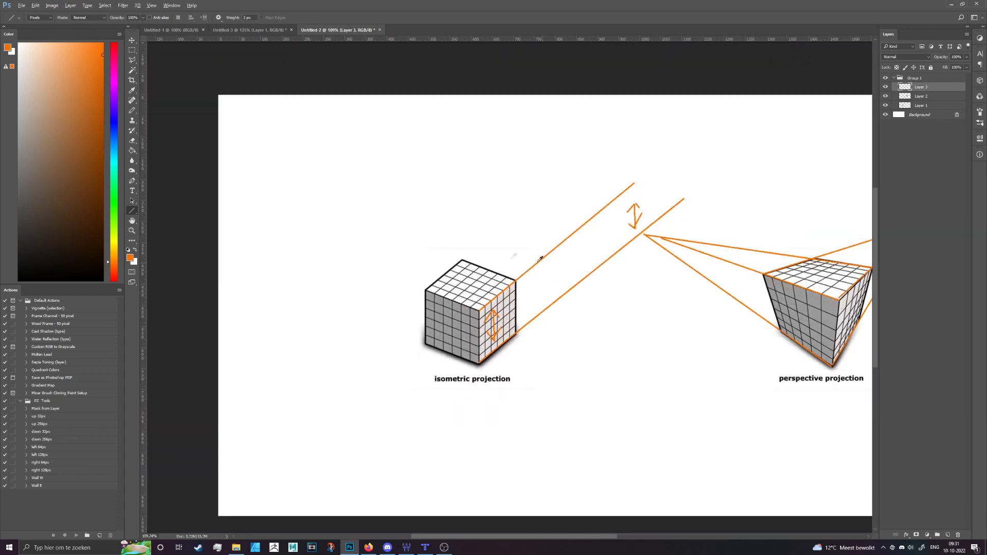
# Step: Draw two parallel orange lines extending the front and back edges of the isometric cube's top face toward the upper left
pyautogui.scroll(2, 558, 260)
pyautogui.moveTo(534, 285)
pyautogui.mouseDown()
pyautogui.moveTo(315, 186)
pyautogui.moveTo(287, 190)
pyautogui.mouseUp()
pyautogui.moveTo(484, 324)
pyautogui.mouseDown()
pyautogui.moveTo(260, 249)
pyautogui.moveTo(250, 235)
pyautogui.mouseUp()
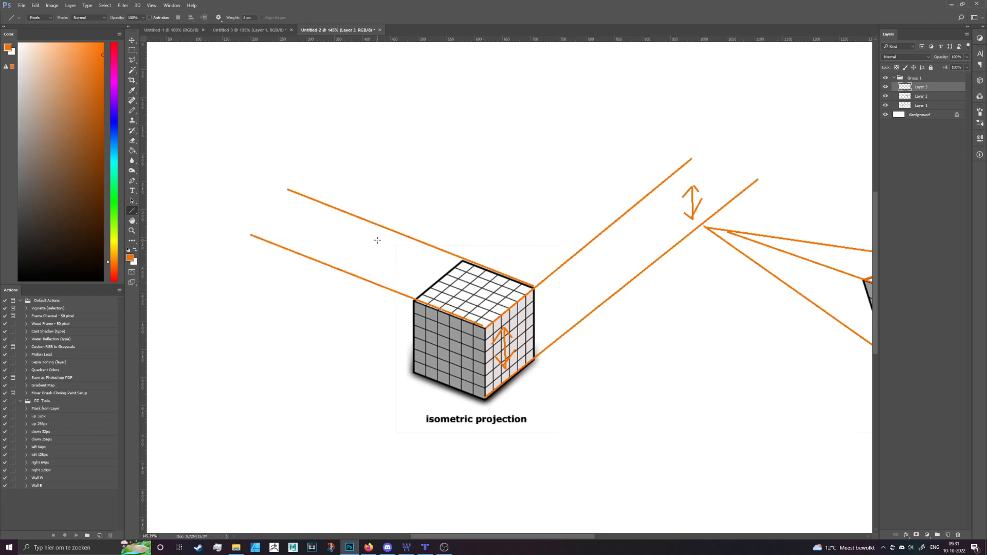
pyautogui.scroll(-3, 378, 241)
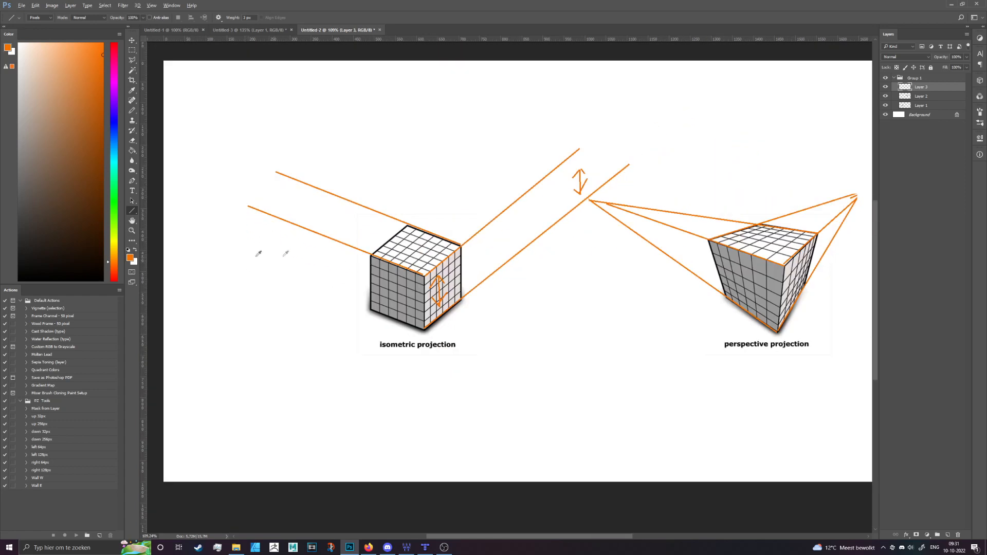
# Step: Set the pencil size to 4 and draw an angle arc labelled 30° beside the isometric cube's lower right edge
pyautogui.scroll(5, 458, 309)
pyautogui.press('b')
pyautogui.rightClick(518, 318)
pyautogui.write('4')
pyautogui.press('Return')
pyautogui.moveTo(459, 293)
pyautogui.mouseDown()
pyautogui.moveTo(484, 334)
pyautogui.moveTo(466, 373)
pyautogui.mouseUp()
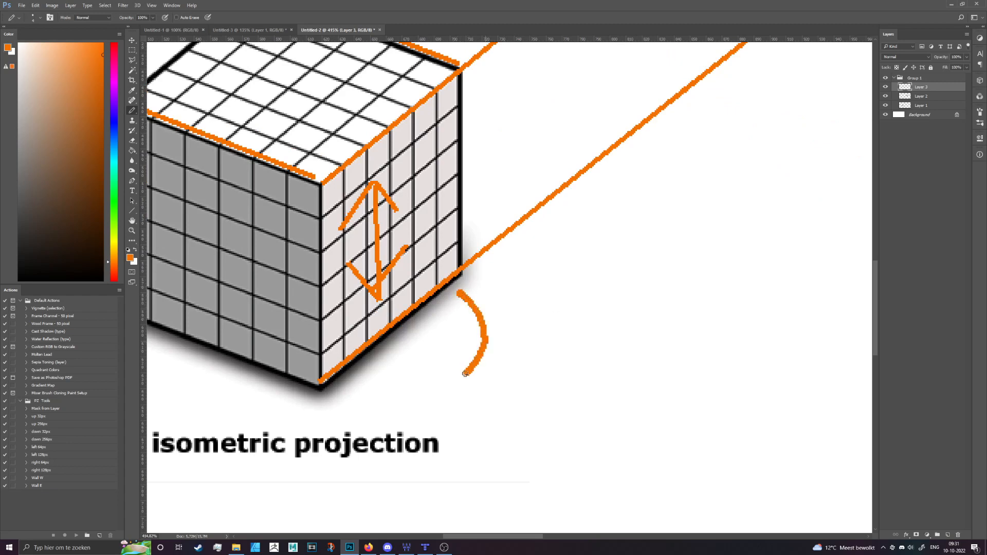
pyautogui.moveTo(511, 308); pyautogui.dragTo(512, 368)
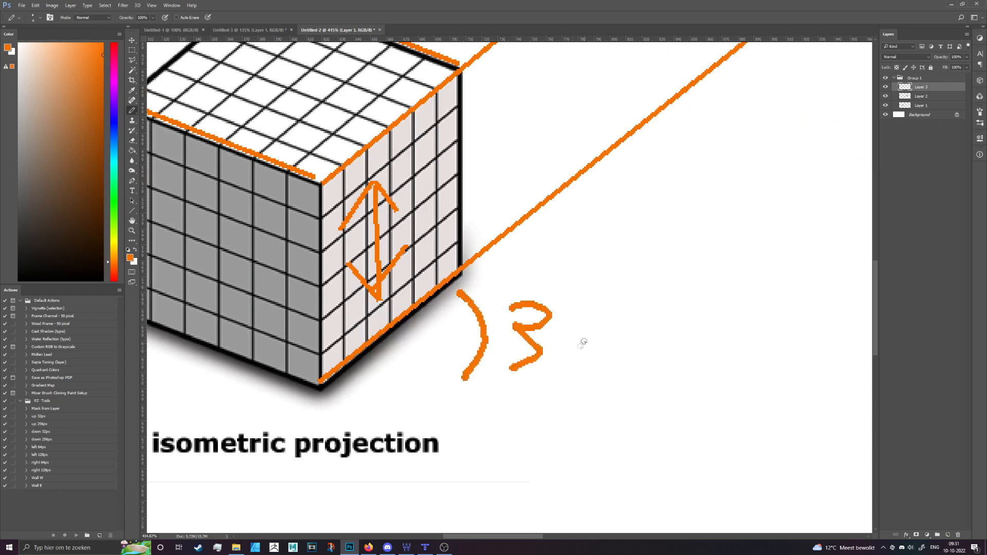
pyautogui.moveTo(580, 320); pyautogui.dragTo(592, 325)
pyautogui.moveTo(642, 289)
pyautogui.mouseDown()
pyautogui.moveTo(638, 309)
pyautogui.moveTo(623, 308)
pyautogui.mouseUp()
pyautogui.scroll(-3, 463, 319)
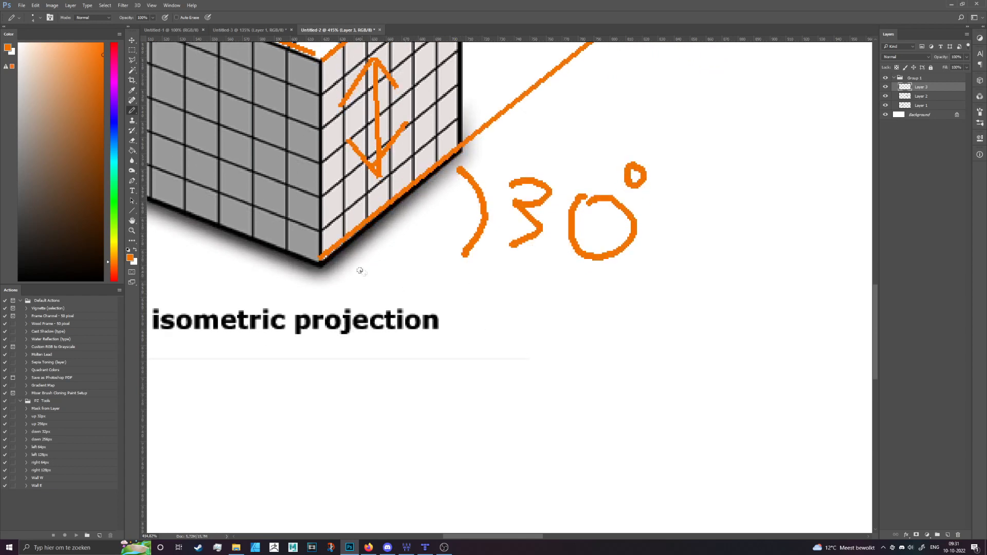
pyautogui.moveTo(318, 271)
pyautogui.mouseDown()
pyautogui.moveTo(465, 286)
pyautogui.moveTo(493, 154)
pyautogui.mouseUp()
pyautogui.hotkey('ctrl', 'z')
# Step: Handwrite 26.7° in orange below the 30° angle label
pyautogui.scroll(-3, 472, 290)
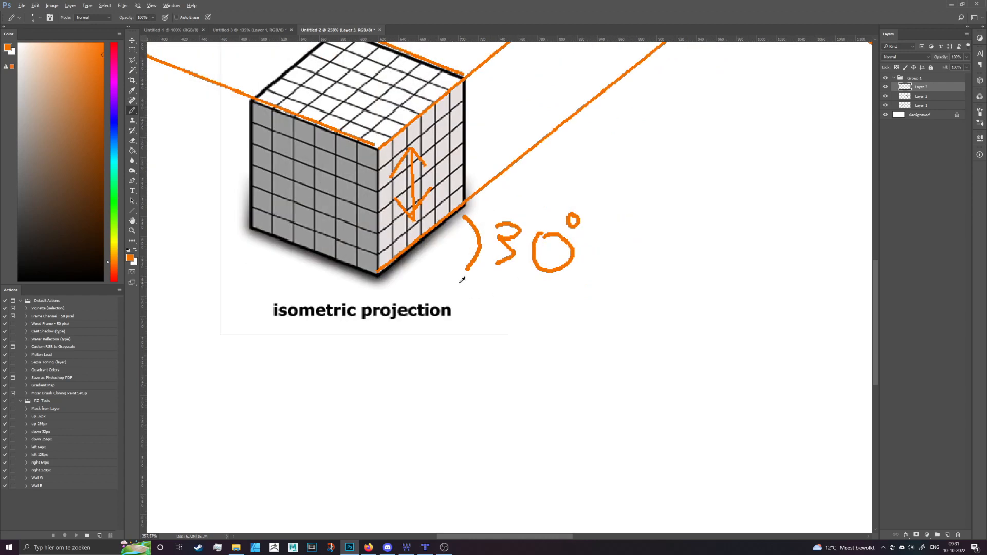
pyautogui.moveTo(475, 341)
pyautogui.mouseDown()
pyautogui.moveTo(504, 336)
pyautogui.moveTo(531, 386)
pyautogui.mouseUp()
pyautogui.moveTo(573, 337); pyautogui.dragTo(561, 363)
pyautogui.moveTo(628, 329)
pyautogui.mouseDown()
pyautogui.moveTo(683, 331)
pyautogui.moveTo(661, 401)
pyautogui.mouseUp()
pyautogui.moveTo(650, 359); pyautogui.dragTo(684, 365)
pyautogui.moveTo(731, 325)
pyautogui.mouseDown()
pyautogui.moveTo(720, 343)
pyautogui.moveTo(738, 325)
pyautogui.mouseUp()
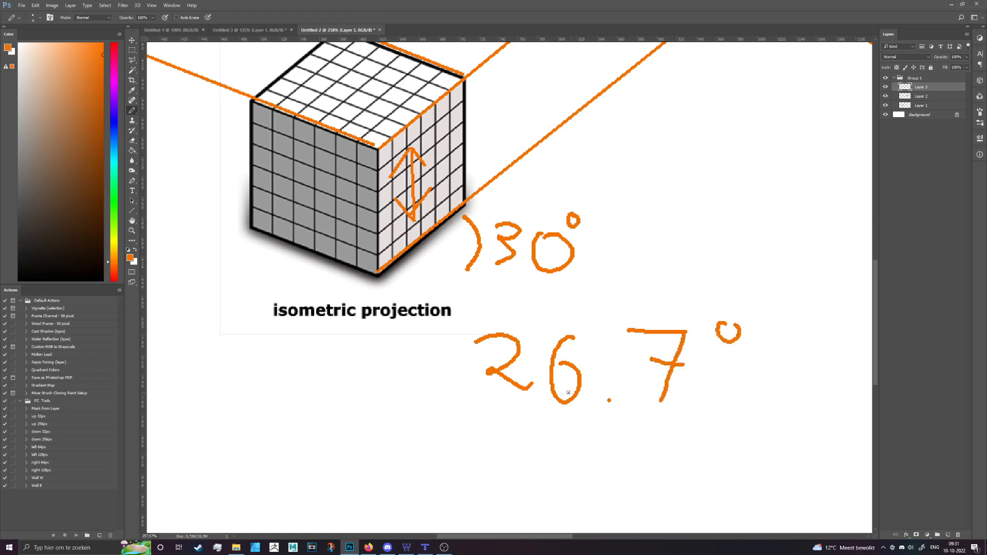
pyautogui.scroll(-3, 480, 396)
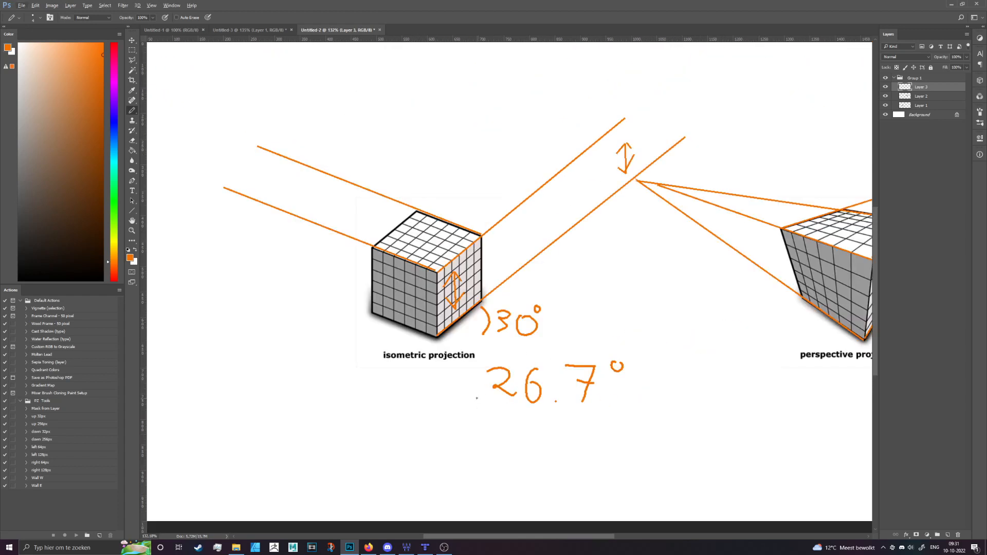
pyautogui.scroll(-2, 475, 397)
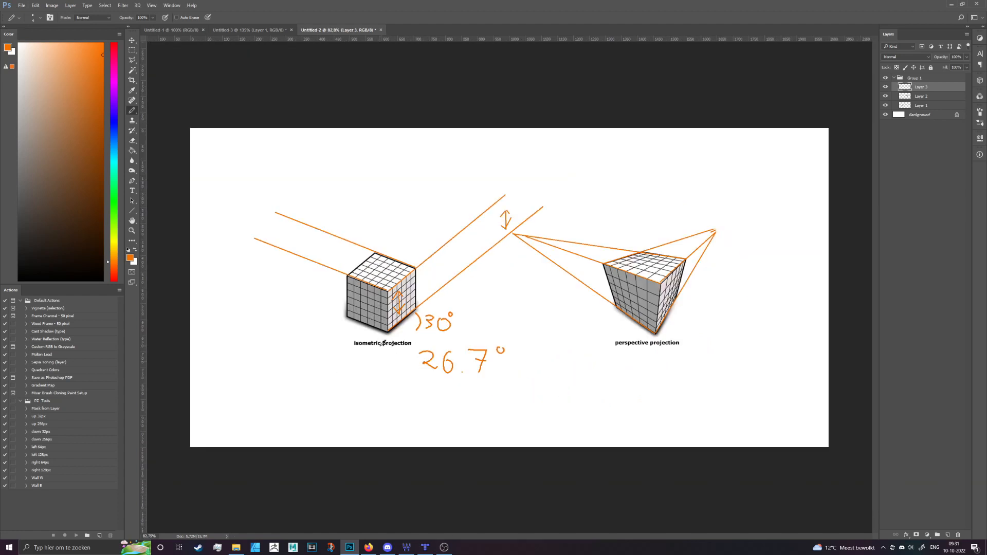
# Step: Create a new document measuring 100 by 100 pixels
pyautogui.click(22, 6)
pyautogui.click(29, 14)
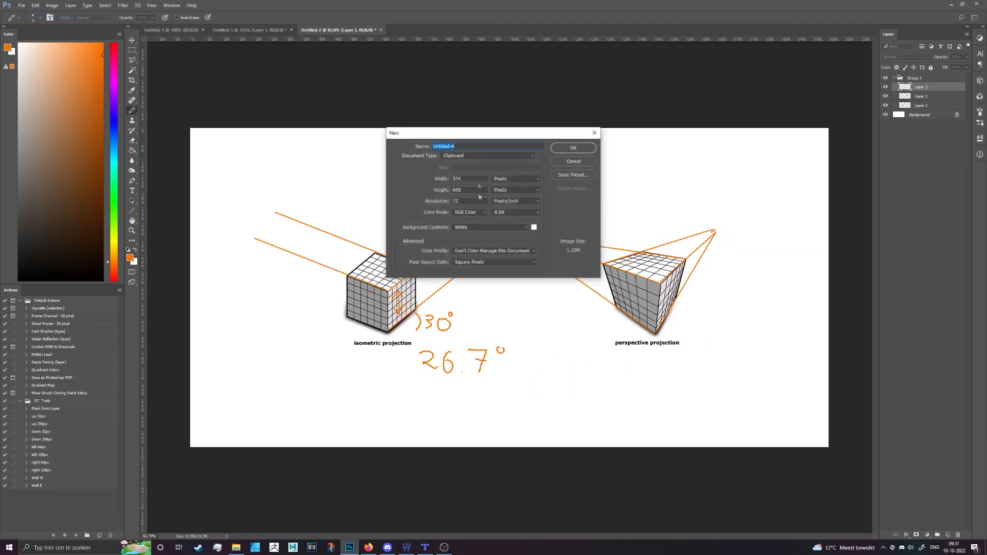
pyautogui.press('Tab')
pyautogui.write('100')
pyautogui.press('Return')
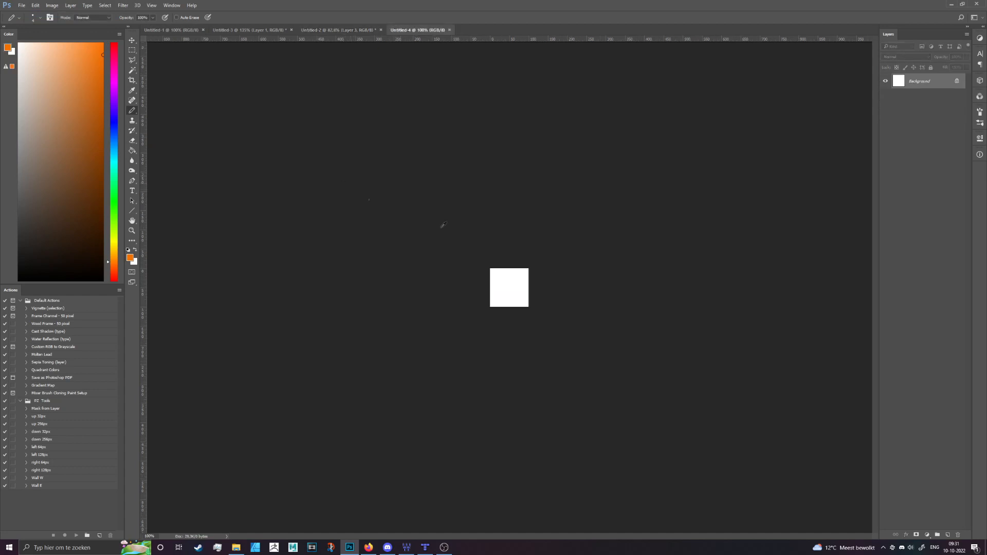
# Step: Fill the background with medium grey and add a new empty layer above it
pyautogui.scroll(6, 516, 313)
pyautogui.scroll(-2, 569, 251)
pyautogui.press('g')
pyautogui.click(549, 250)
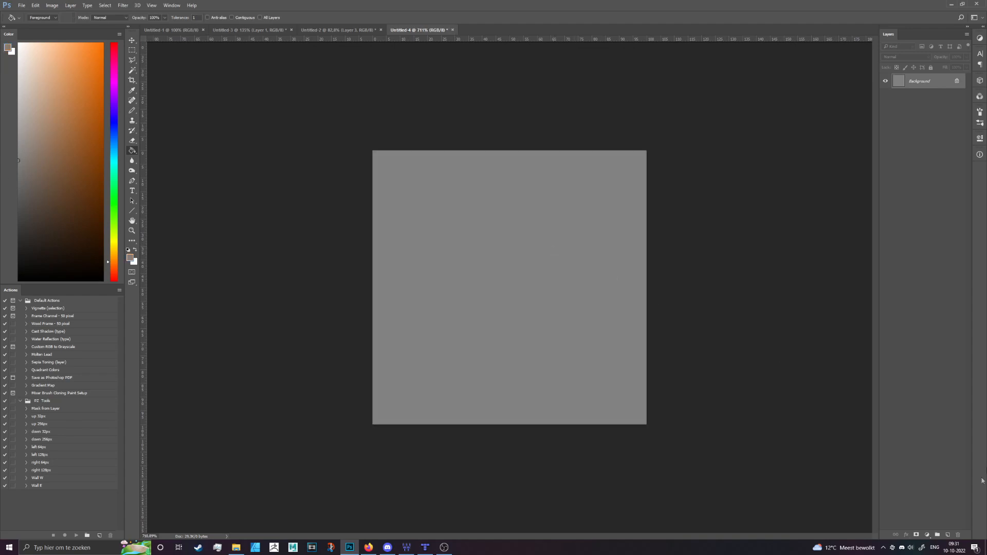
pyautogui.click(946, 535)
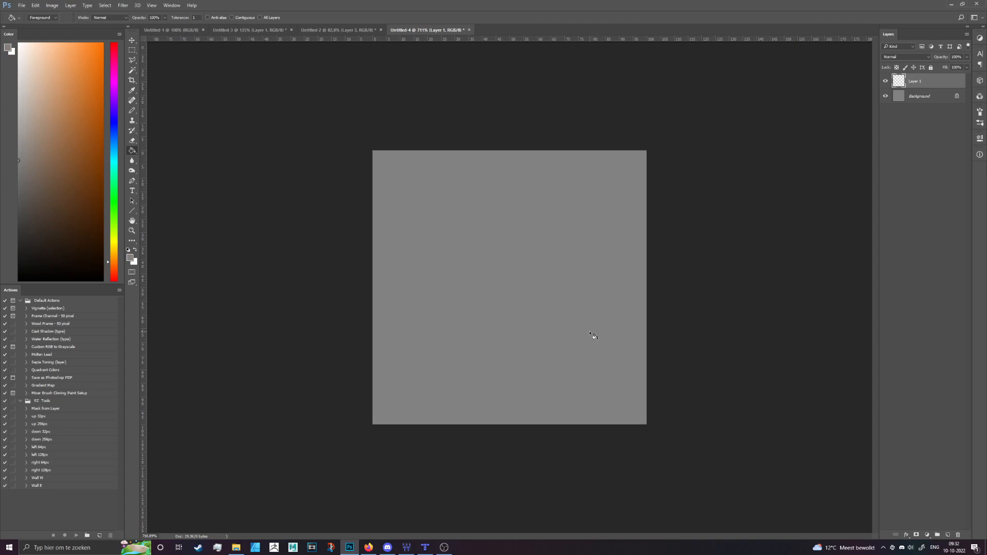
# Step: Set the foreground colour to black (000000) and the pencil size to 1 px
pyautogui.press('b')
pyautogui.click(131, 260)
pyautogui.click(426, 440)
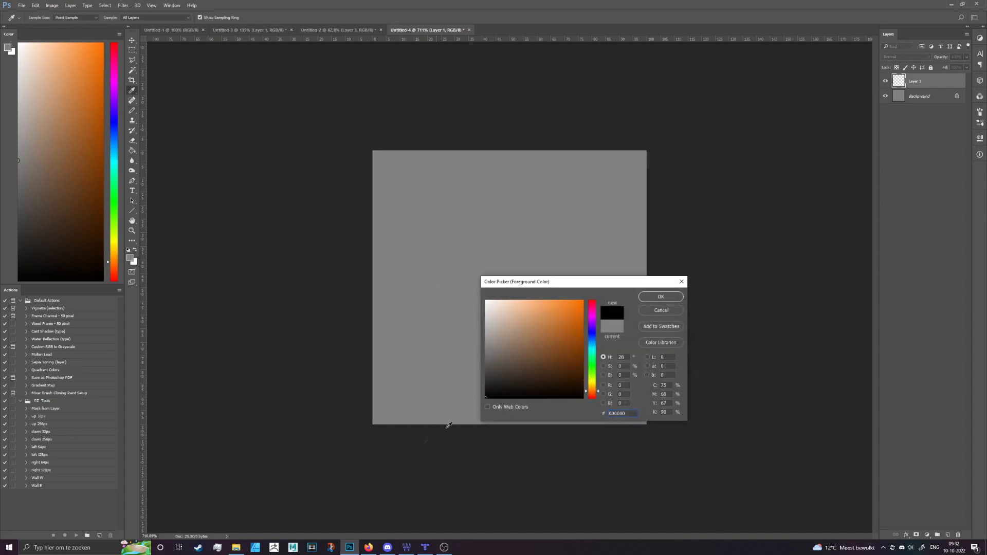
pyautogui.click(656, 300)
pyautogui.rightClick(548, 292)
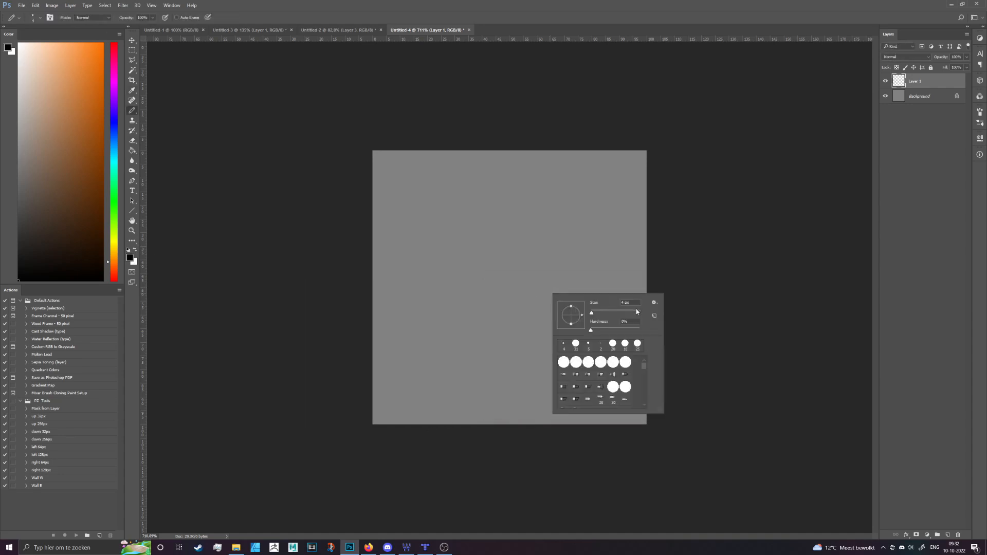
pyautogui.moveTo(439, 316); pyautogui.dragTo(518, 333)
pyautogui.hotkey('ctrl', 'z')
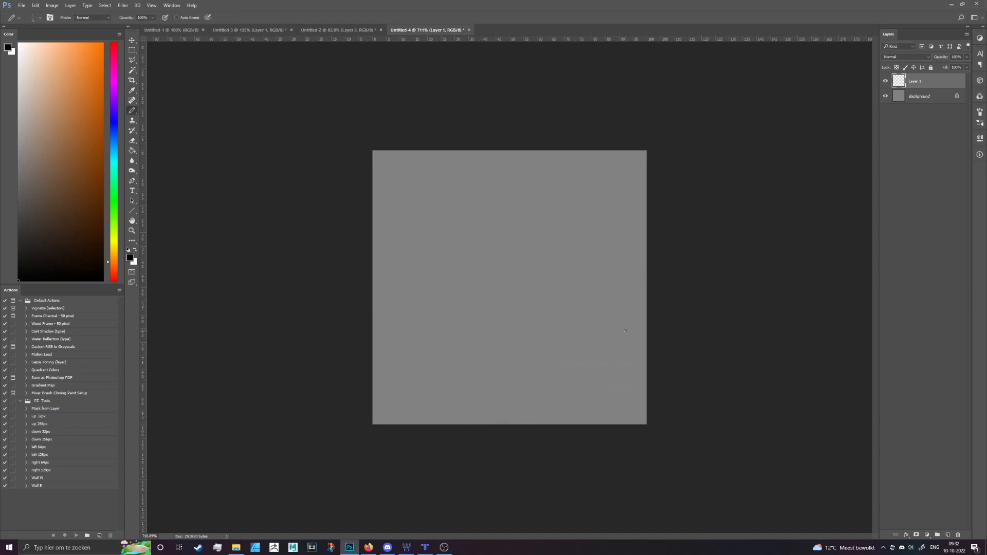
# Step: Draw a black square outline about 33 px wide and 32 px high in the lower middle of the canvas
pyautogui.scroll(8, 612, 331)
pyautogui.scroll(-4, 548, 332)
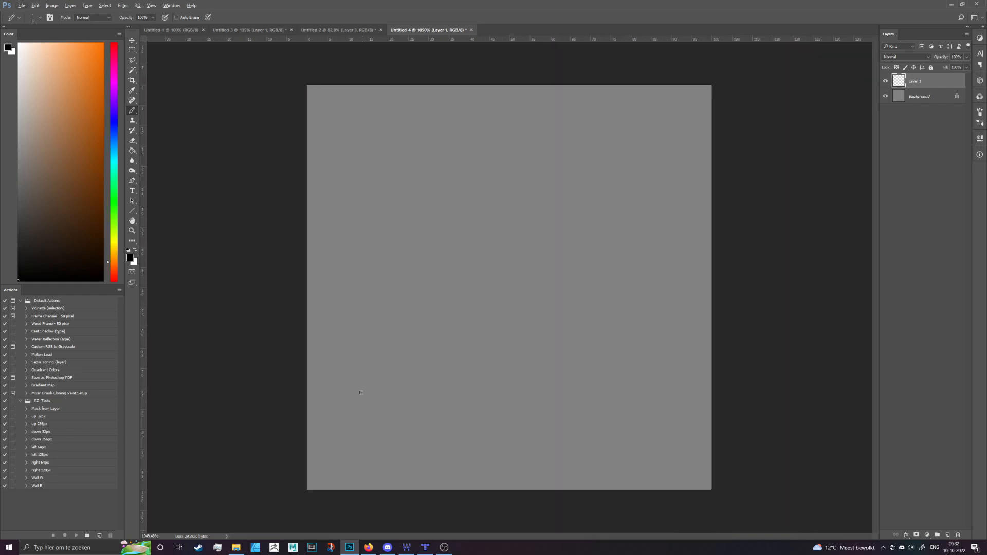
pyautogui.moveTo(434, 383)
pyautogui.mouseDown()
pyautogui.moveTo(560, 373)
pyautogui.moveTo(561, 382)
pyautogui.moveTo(560, 254)
pyautogui.moveTo(430, 258)
pyautogui.moveTo(431, 381)
pyautogui.mouseUp()
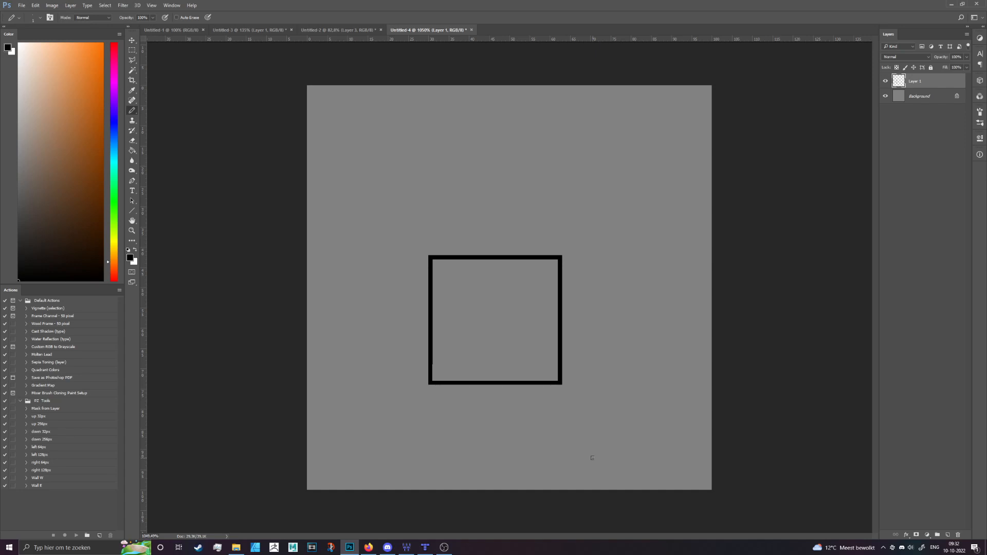
# Step: Draw a stepped diagonal from the square's top-right corner, going two pixels across for each pixel up
pyautogui.scroll(7, 679, 278)
pyautogui.scroll(1, 598, 235)
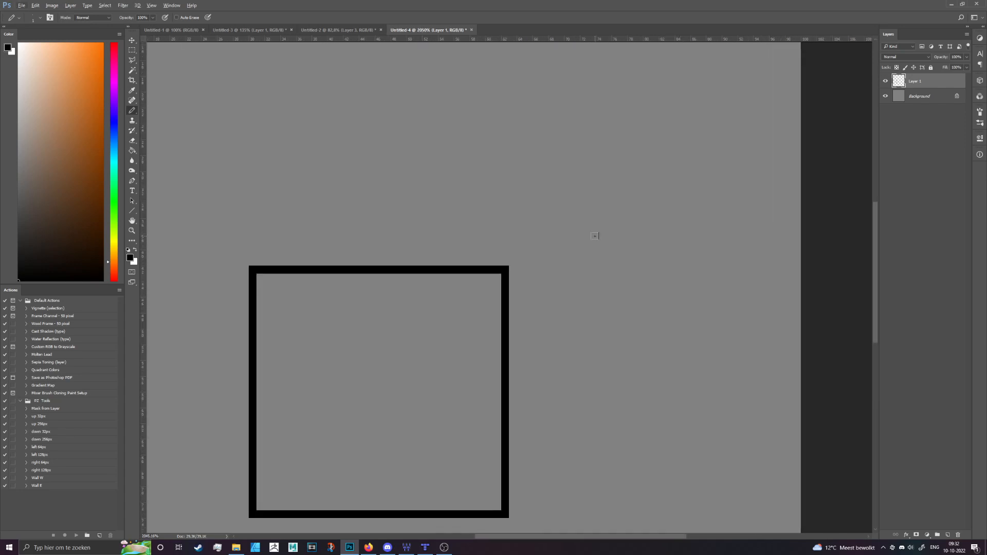
pyautogui.scroll(-2, 594, 246)
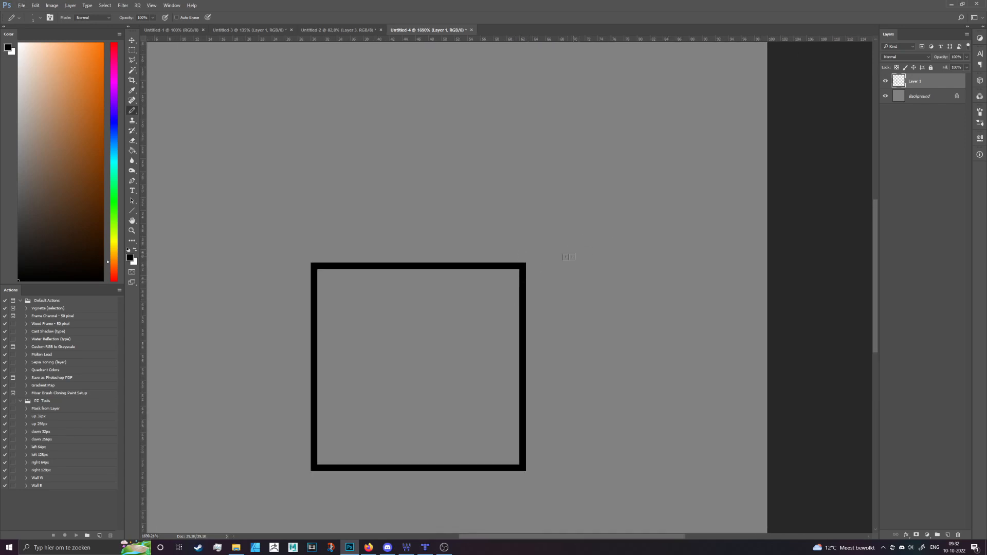
pyautogui.hotkey('ctrl', 'z')
pyautogui.moveTo(543, 254); pyautogui.dragTo(595, 229)
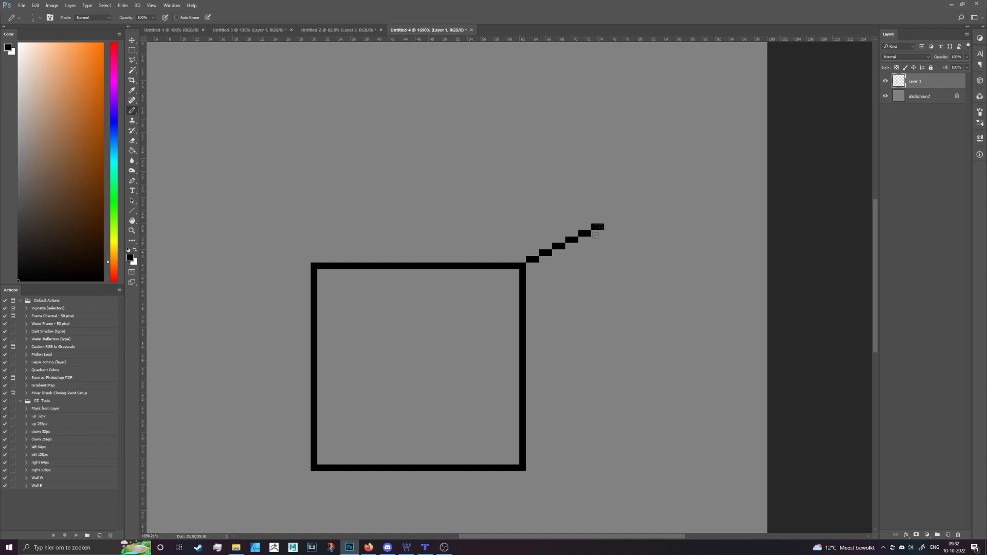
# Step: Select the stepped diagonal, copy it to the square's top-left and bottom-right corners, and deselect
pyautogui.click(132, 50)
pyautogui.moveTo(689, 177)
pyautogui.mouseDown()
pyautogui.moveTo(551, 286)
pyautogui.moveTo(526, 288)
pyautogui.mouseUp()
pyautogui.click(131, 39)
pyautogui.moveTo(646, 258)
pyautogui.mouseDown()
pyautogui.moveTo(610, 433)
pyautogui.moveTo(580, 458)
pyautogui.moveTo(565, 363)
pyautogui.moveTo(357, 253)
pyautogui.mouseUp()
pyautogui.press('b')
pyautogui.hotkey('ctrl', 'd')
# Step: Draw the cube's rear top edge and rear vertical edge as straight lines joining the ends of the diagonals
pyautogui.click(389, 226)
pyautogui.keyDown('shift'); pyautogui.click(601, 227); pyautogui.keyUp('shift')
pyautogui.click(607, 227)
pyautogui.moveTo(601, 230); pyautogui.dragTo(601, 429)
# Step: Set the eraser to Pencil mode and erase the pixel overhanging the cube's rear top-right corner
pyautogui.press('e')
pyautogui.rightClick(701, 221)
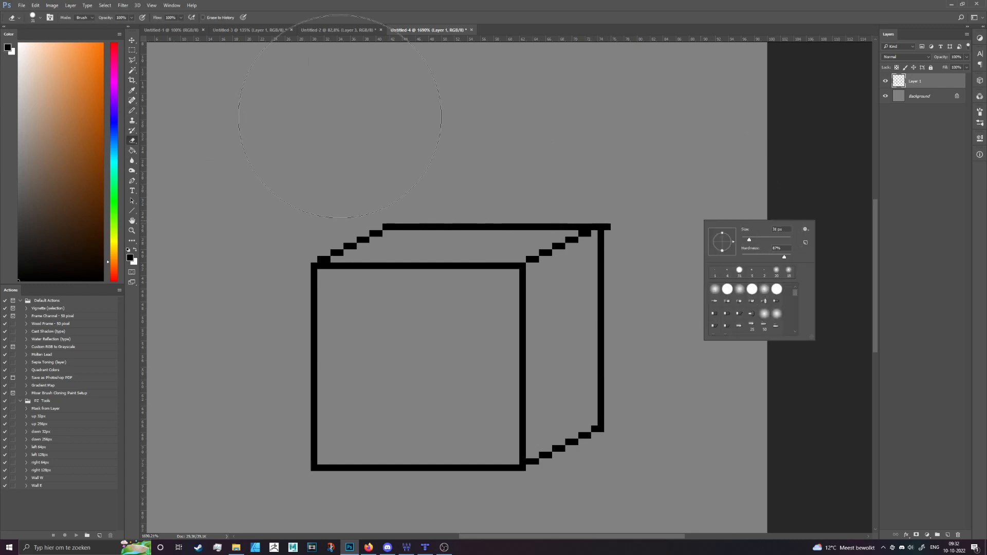
pyautogui.click(84, 18)
pyautogui.click(91, 28)
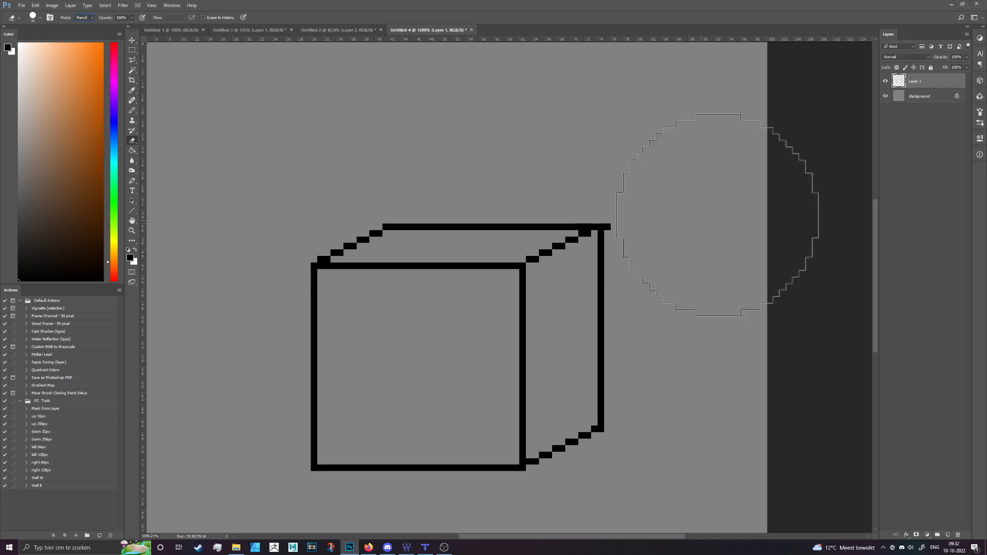
pyautogui.click(704, 215)
pyautogui.scroll(-6, 705, 215)
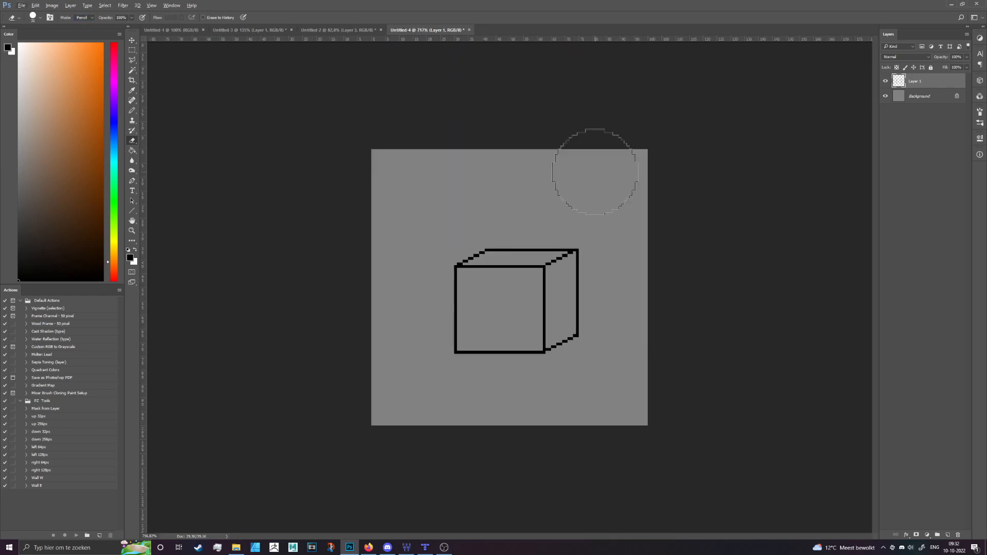
pyautogui.press('b')
pyautogui.scroll(6, 529, 274)
pyautogui.moveTo(478, 325)
pyautogui.mouseDown()
pyautogui.moveTo(432, 341)
pyautogui.moveTo(436, 301)
pyautogui.mouseUp()
pyautogui.hotkey('ctrl', 'z')
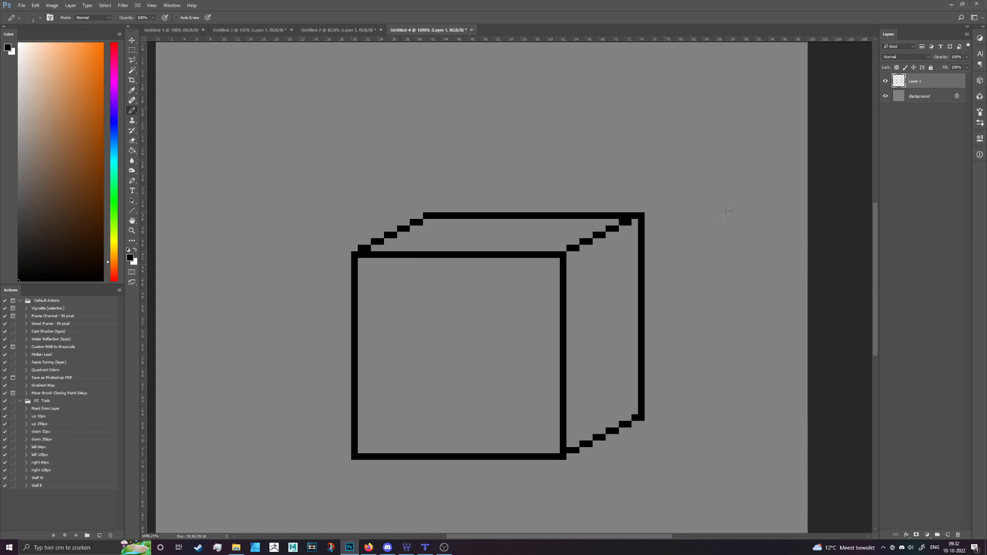
# Step: In the Untitled-2 document, trace the isometric cube's lower left edge with a few demonstration strokes and undo them
pyautogui.click(337, 29)
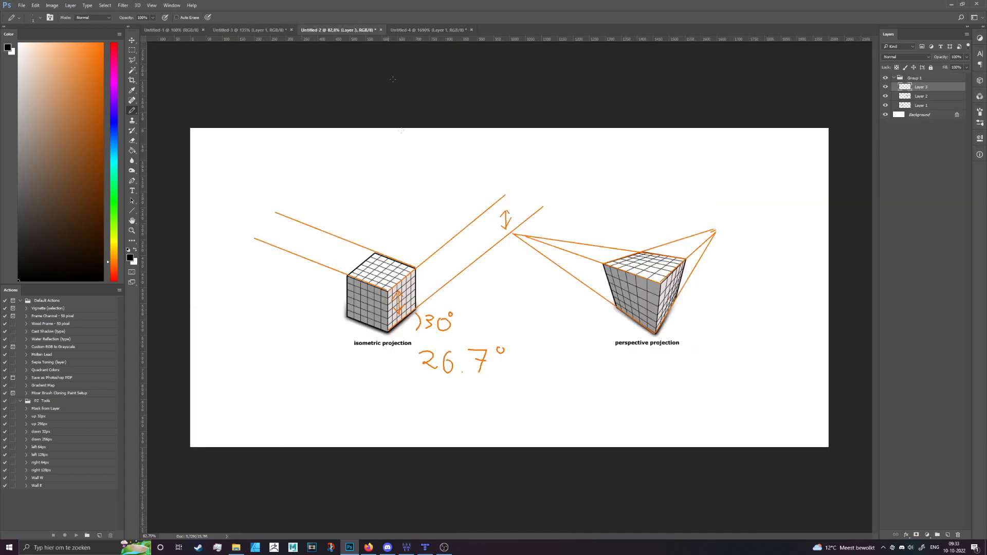
pyautogui.scroll(4, 383, 307)
pyautogui.scroll(3, 383, 307)
pyautogui.moveTo(324, 260)
pyautogui.mouseDown()
pyautogui.moveTo(382, 301)
pyautogui.moveTo(314, 256)
pyautogui.mouseUp()
pyautogui.hotkey('ctrl', 'z')
pyautogui.moveTo(435, 471); pyautogui.dragTo(155, 369)
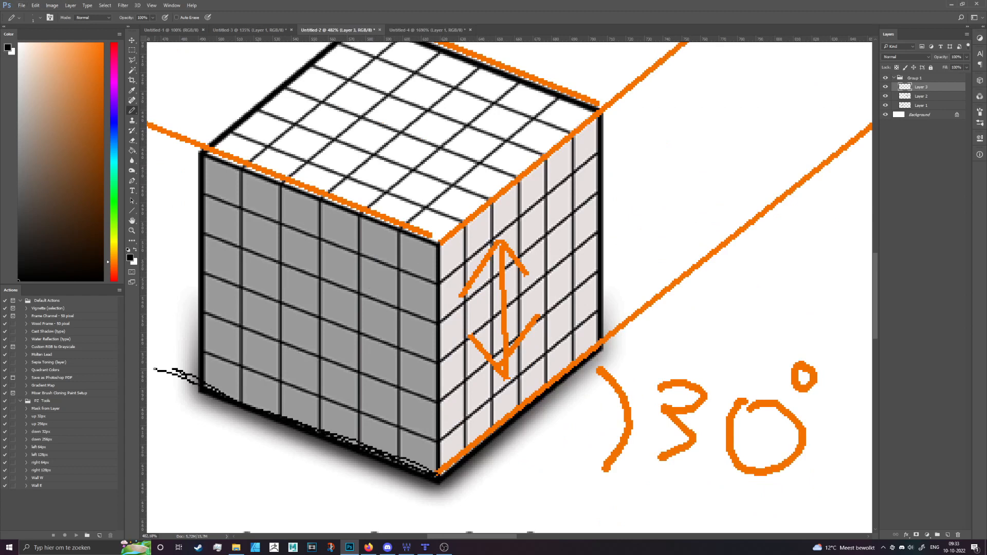
pyautogui.hotkey('ctrl', 'z')
# Step: Return to the Untitled-4 document and draw a freehand loop inside the cube's front face
pyautogui.click(427, 30)
pyautogui.scroll(2, 480, 261)
pyautogui.scroll(-2, 636, 250)
pyautogui.scroll(1, 379, 307)
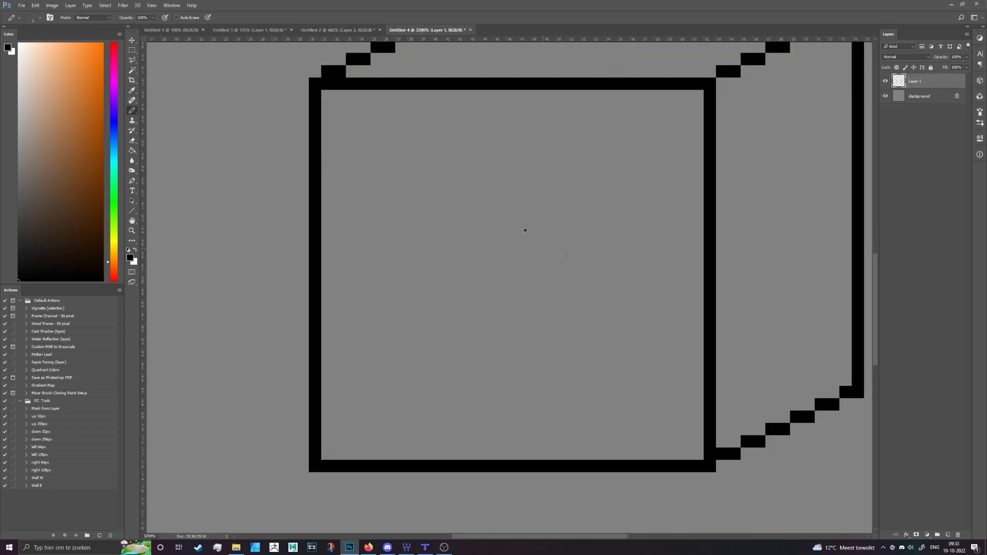
pyautogui.moveTo(525, 245)
pyautogui.mouseDown()
pyautogui.moveTo(458, 260)
pyautogui.moveTo(435, 245)
pyautogui.moveTo(565, 225)
pyautogui.moveTo(463, 197)
pyautogui.mouseUp()
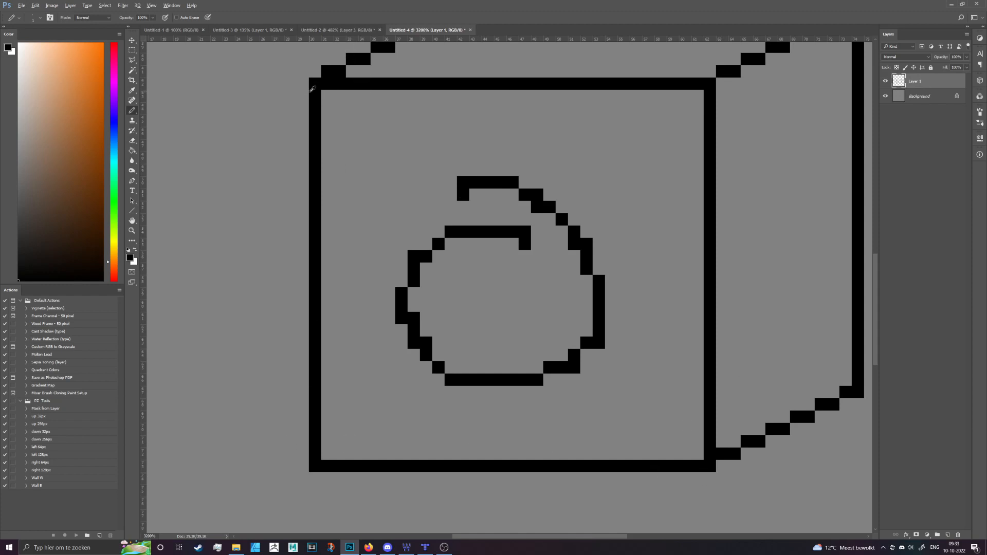
pyautogui.scroll(-4, 353, 56)
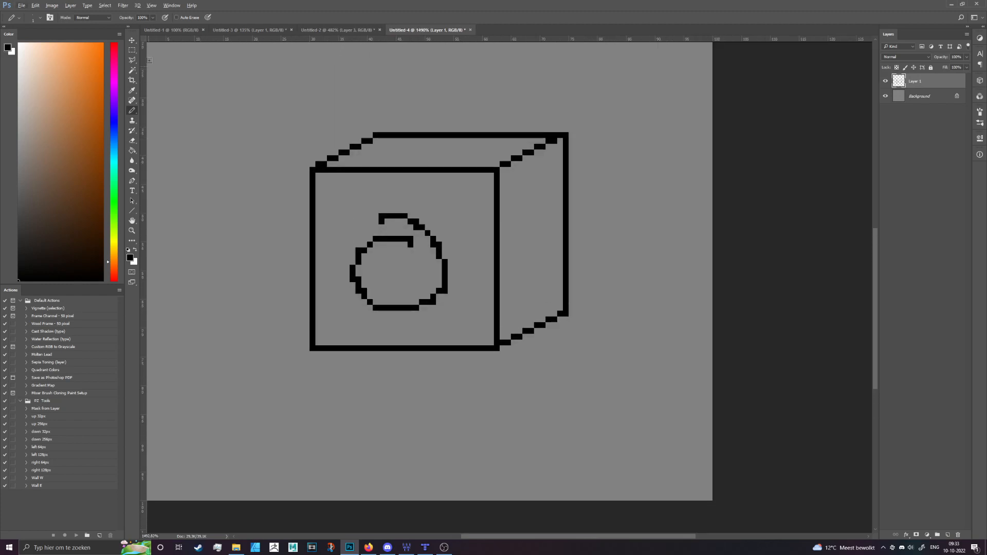
# Step: Try deleting everything above and to the right of the cube's front square, and undo the deletion
pyautogui.click(131, 49)
pyautogui.moveTo(297, 69)
pyautogui.mouseDown()
pyautogui.moveTo(609, 149)
pyautogui.moveTo(621, 167)
pyautogui.mouseUp()
pyautogui.moveTo(690, 104)
pyautogui.mouseDown()
pyautogui.moveTo(538, 383)
pyautogui.moveTo(500, 384)
pyautogui.mouseUp()
pyautogui.press('Delete')
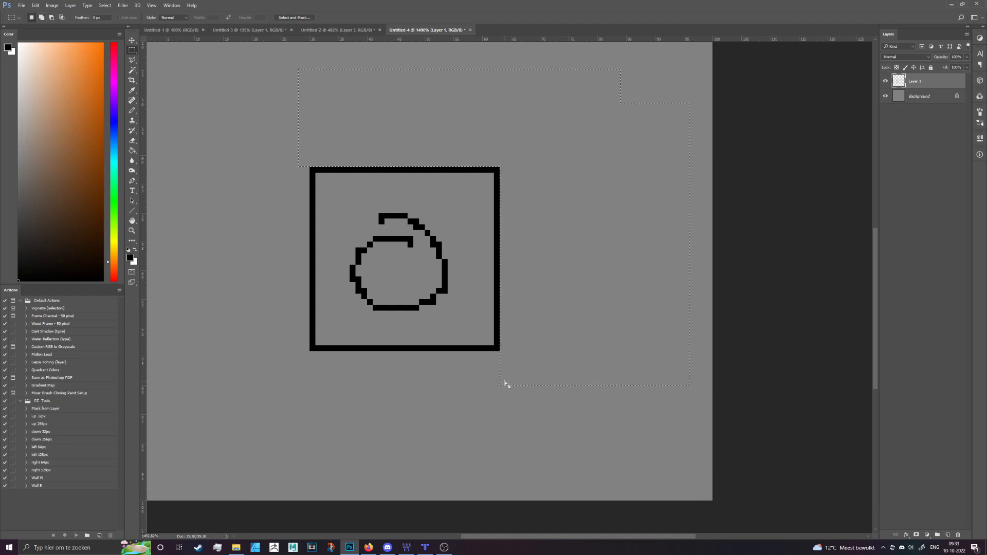
pyautogui.hotkey('ctrl', 'z')
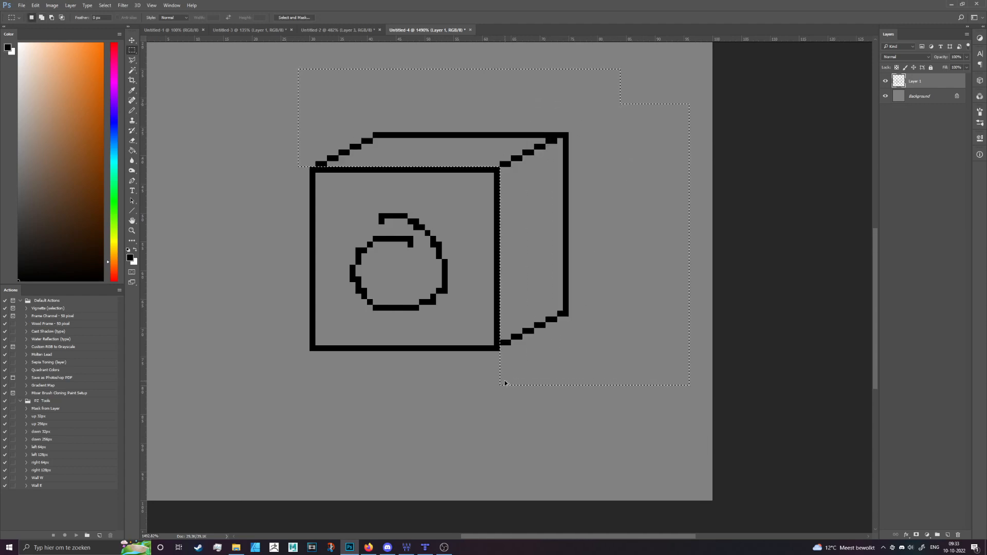
# Step: Select the entire cube drawing on Layer 1, delete it, and clear the selection
pyautogui.click(506, 384)
pyautogui.moveTo(223, 87); pyautogui.dragTo(612, 389)
pyautogui.press('Delete')
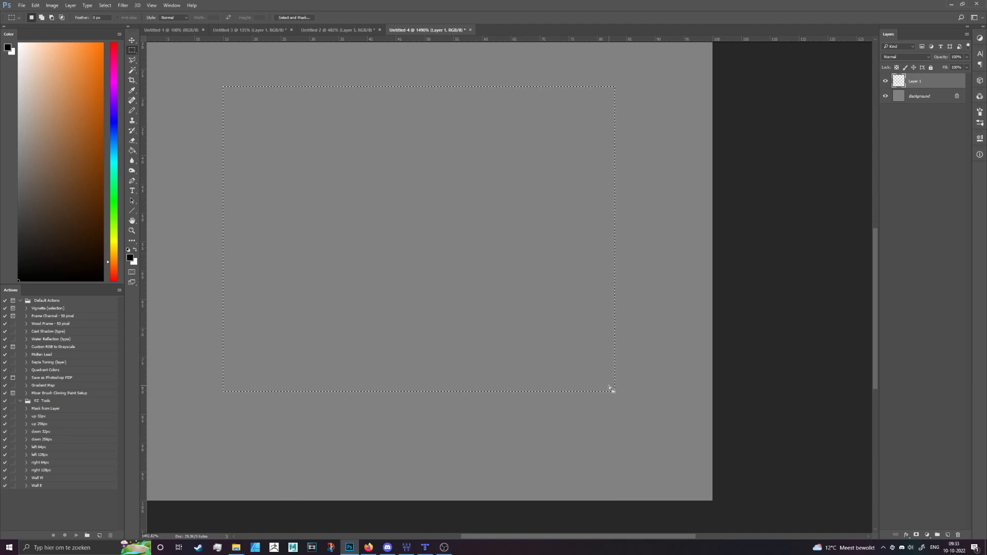
pyautogui.hotkey('ctrl', 'd')
# Step: Draw a diagonal rising to the right in ten steps with the Pencil, each two pixels wide and one pixel high
pyautogui.press('b')
pyautogui.scroll(4, 417, 331)
pyautogui.click(383, 363)
pyautogui.click(393, 364)
pyautogui.click(410, 354)
pyautogui.click(418, 354)
pyautogui.click(432, 339)
pyautogui.click(444, 338)
pyautogui.click(457, 326)
pyautogui.click(469, 326)
pyautogui.moveTo(481, 325); pyautogui.dragTo(482, 315)
pyautogui.hotkey('ctrl', 'z')
pyautogui.click(482, 314)
pyautogui.click(493, 314)
pyautogui.click(507, 304)
pyautogui.click(518, 303)
pyautogui.click(530, 289)
pyautogui.click(538, 291)
pyautogui.click(556, 276)
pyautogui.click(568, 277)
pyautogui.click(580, 264)
pyautogui.click(593, 264)
pyautogui.click(605, 251)
pyautogui.click(617, 252)
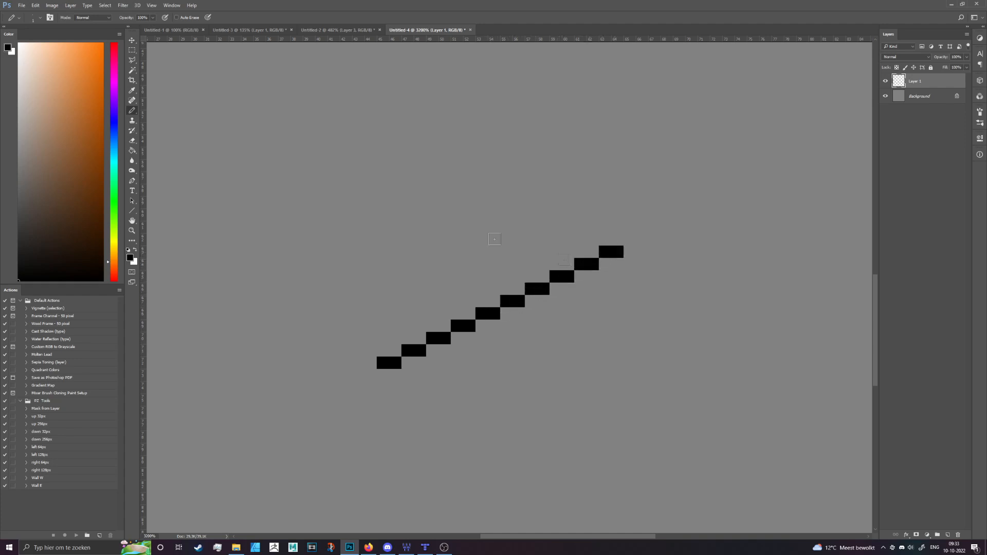
# Step: Duplicate the stepped diagonal, flip the copy horizontally, and align it so both lines form a V sharing the bottom step
pyautogui.click(132, 40)
pyautogui.scroll(-1, 551, 295)
pyautogui.moveTo(526, 316); pyautogui.dragTo(333, 323)
pyautogui.hotkey('ctrl', 't')
pyautogui.rightClick(332, 322)
pyautogui.click(360, 437)
pyautogui.press('Return')
pyautogui.press('Right')
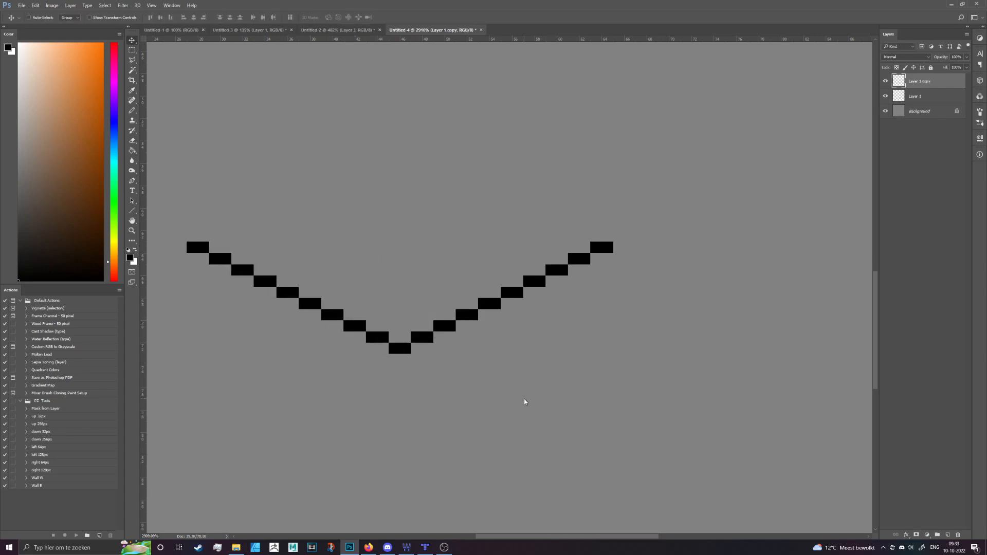
# Step: Merge the two diagonal layers and place a copy of the V directly above the original
pyautogui.scroll(-12, 524, 399)
pyautogui.scroll(8, 450, 330)
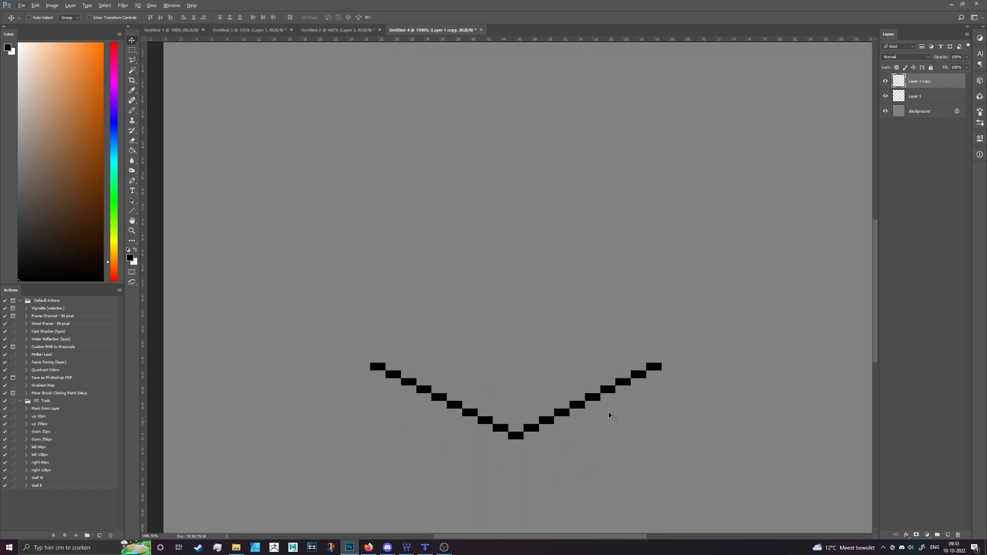
pyautogui.rightClick(934, 83)
pyautogui.click(908, 320)
pyautogui.moveTo(617, 401); pyautogui.dragTo(617, 240)
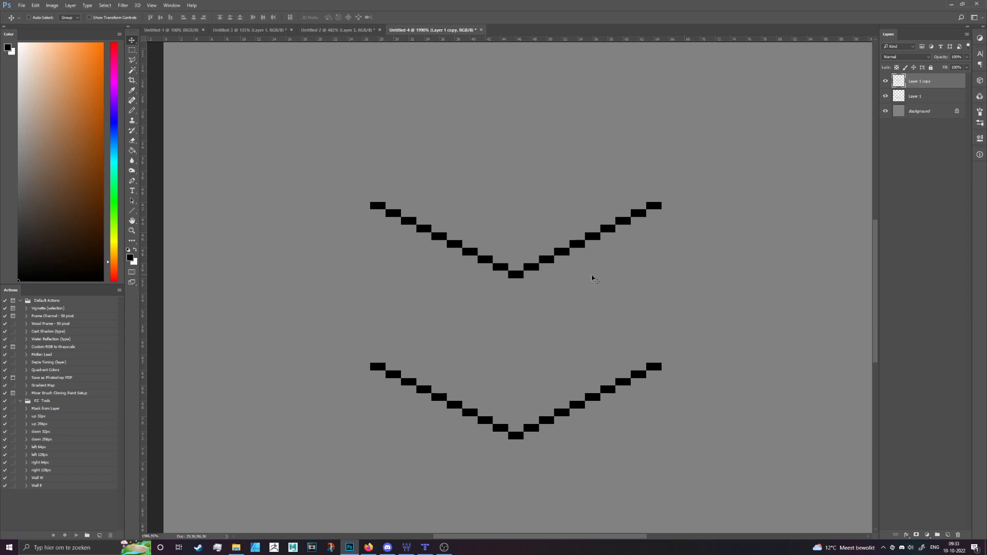
# Step: Duplicate the upper V, flip the copy vertically, and nudge it into place to close the cube's diamond-shaped top face
pyautogui.moveTo(602, 275); pyautogui.dragTo(594, 252)
pyautogui.hotkey('ctrl', 't')
pyautogui.moveTo(771, 133); pyautogui.dragTo(316, 282)
pyautogui.moveTo(509, 252); pyautogui.dragTo(507, 184)
pyautogui.press('Left')
pyautogui.press('Right')
pyautogui.press('Right')
pyautogui.press('Return')
pyautogui.press('Right')
pyautogui.press('Down')
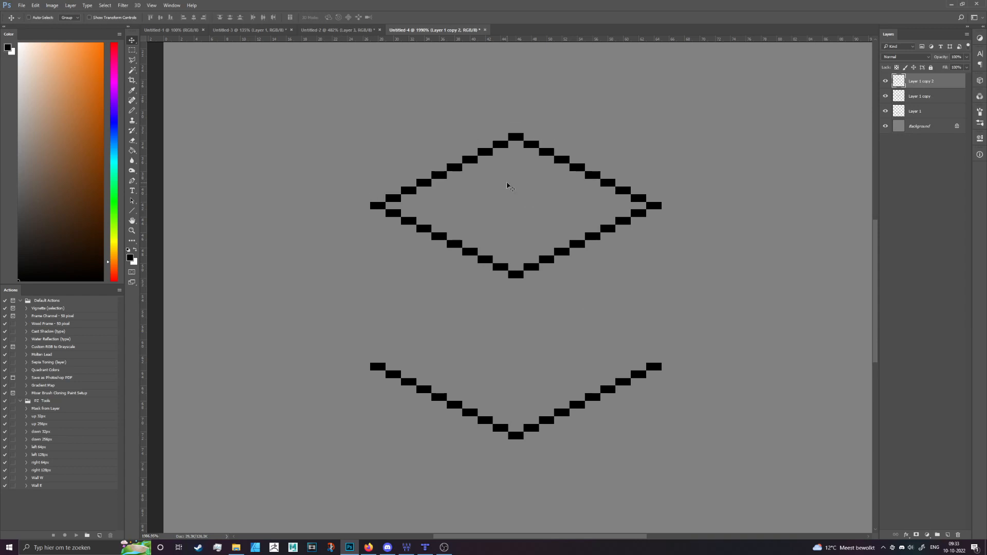
# Step: Merge the line layers and draw the cube's left and right vertical edges plus a two-pixel-wide centre edge
pyautogui.rightClick(927, 107)
pyautogui.click(930, 334)
pyautogui.press('b')
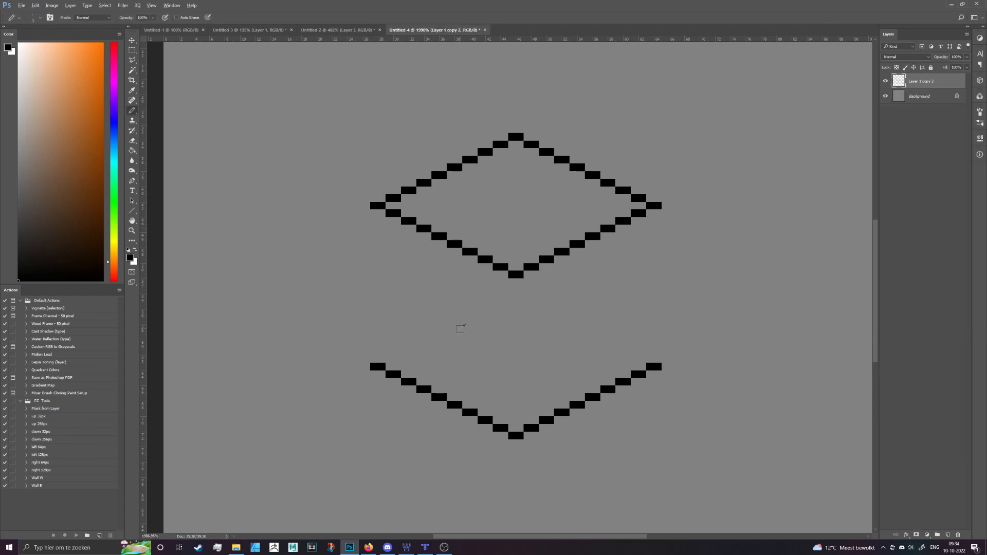
pyautogui.scroll(3, 460, 329)
pyautogui.click(366, 257)
pyautogui.hotkey('ctrl', 'z')
pyautogui.moveTo(346, 166)
pyautogui.mouseDown()
pyautogui.moveTo(365, 373)
pyautogui.moveTo(756, 375)
pyautogui.moveTo(754, 367)
pyautogui.moveTo(712, 372)
pyautogui.moveTo(724, 379)
pyautogui.moveTo(713, 166)
pyautogui.moveTo(727, 195)
pyautogui.moveTo(723, 375)
pyautogui.mouseUp()
pyautogui.hotkey('ctrl', 'z')
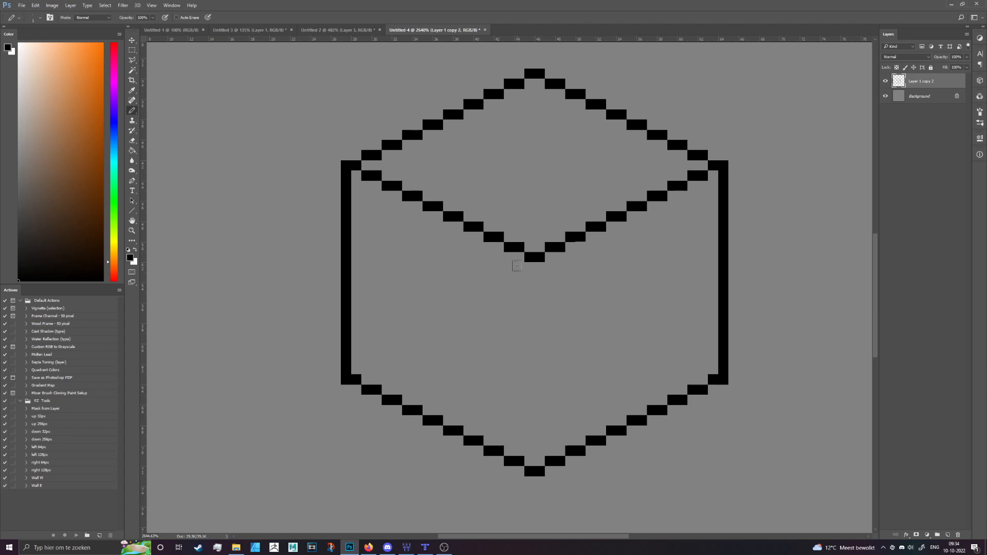
pyautogui.moveTo(527, 257)
pyautogui.mouseDown()
pyautogui.moveTo(544, 398)
pyautogui.moveTo(539, 462)
pyautogui.moveTo(540, 259)
pyautogui.mouseUp()
pyautogui.scroll(-5, 399, 288)
pyautogui.scroll(5, 595, 275)
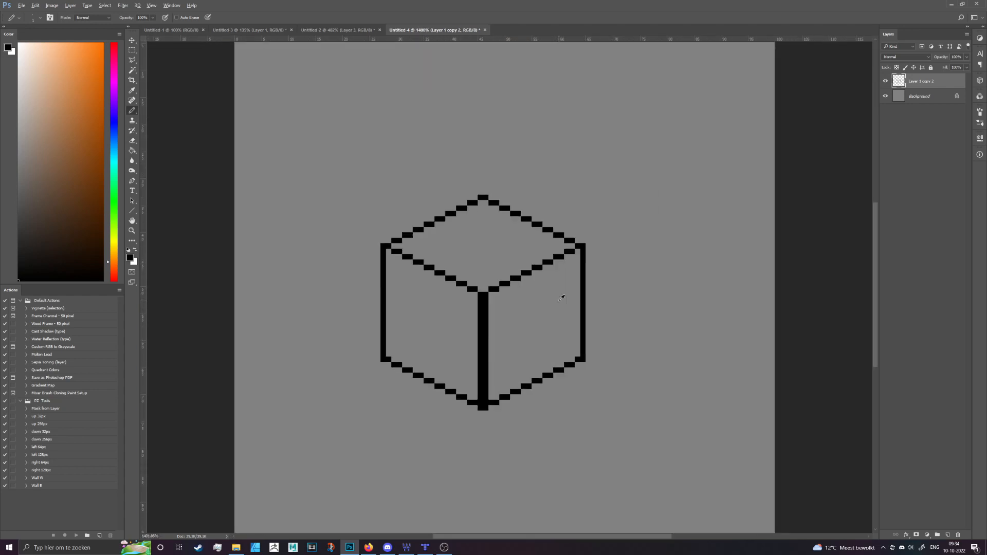
pyautogui.scroll(-2, 562, 298)
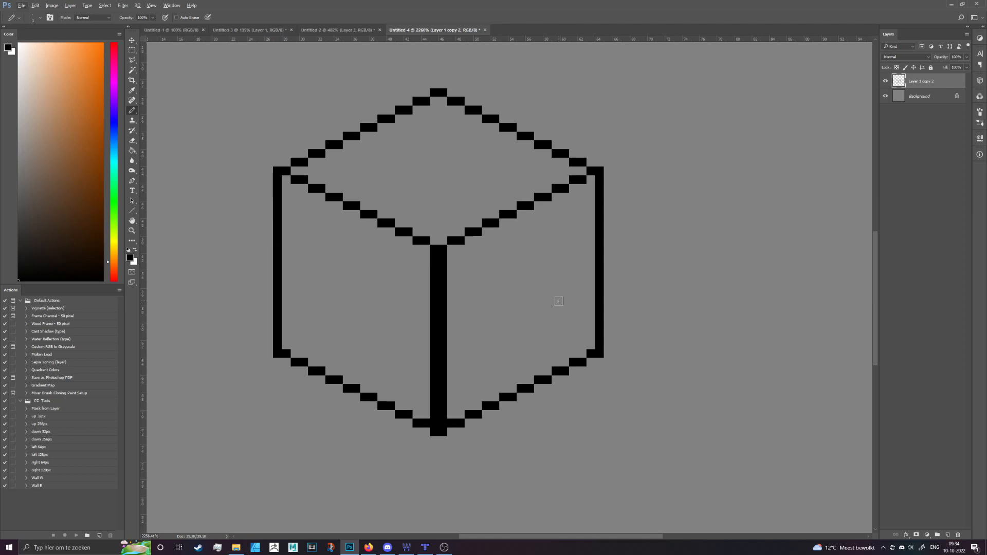
pyautogui.scroll(3, 581, 494)
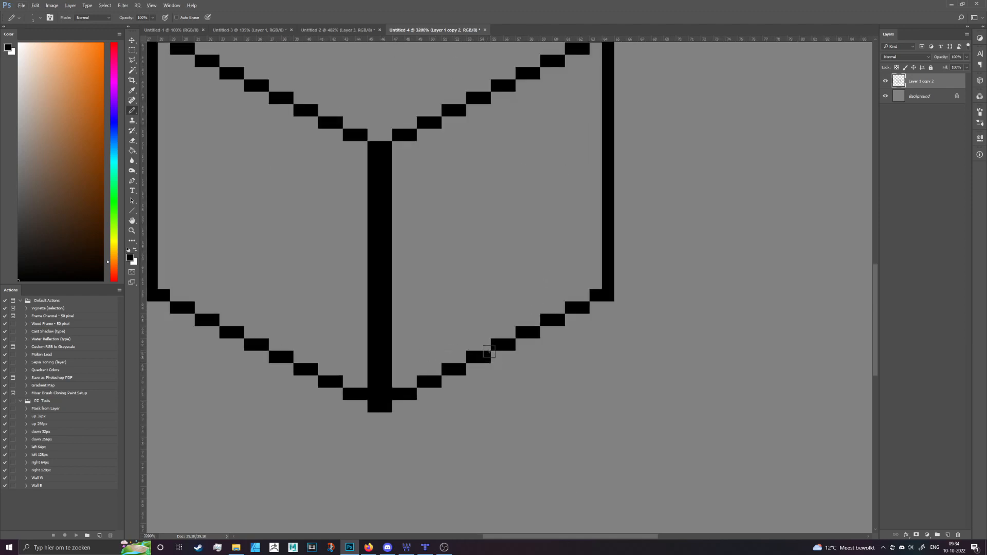
pyautogui.scroll(-4, 557, 313)
pyautogui.scroll(2, 677, 293)
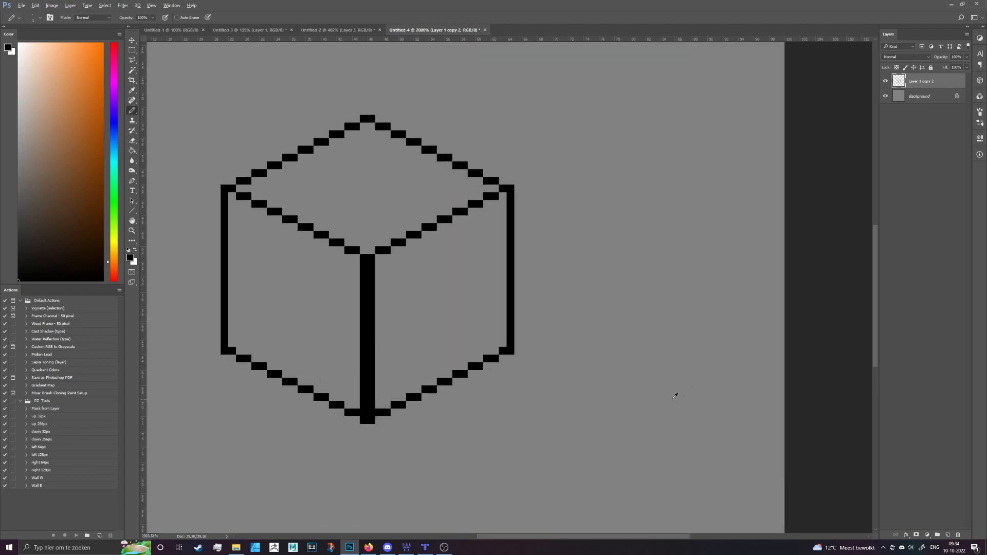
pyautogui.scroll(-3, 521, 355)
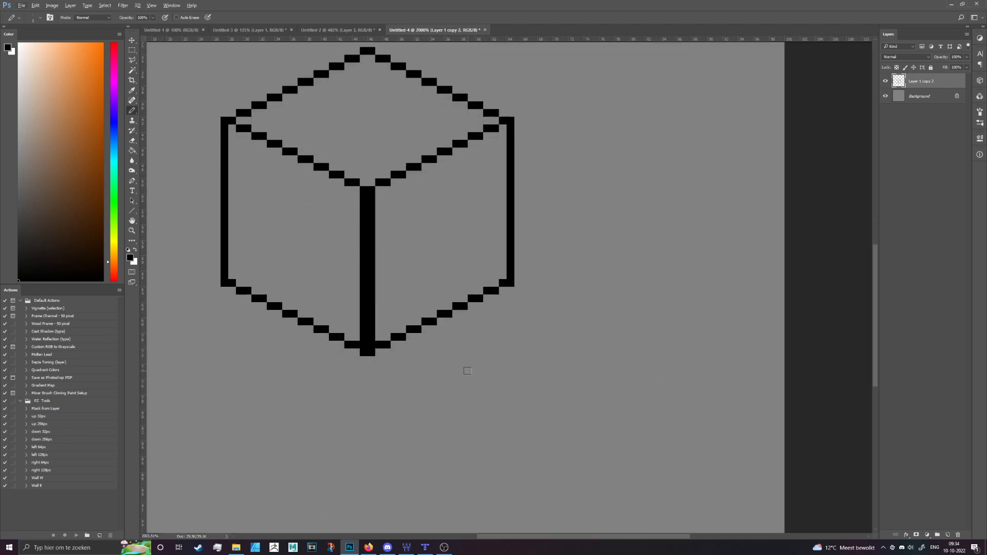
# Step: Delete the cube's right corner and right vertical edge above the lower diagonal, and deselect
pyautogui.scroll(2, 489, 206)
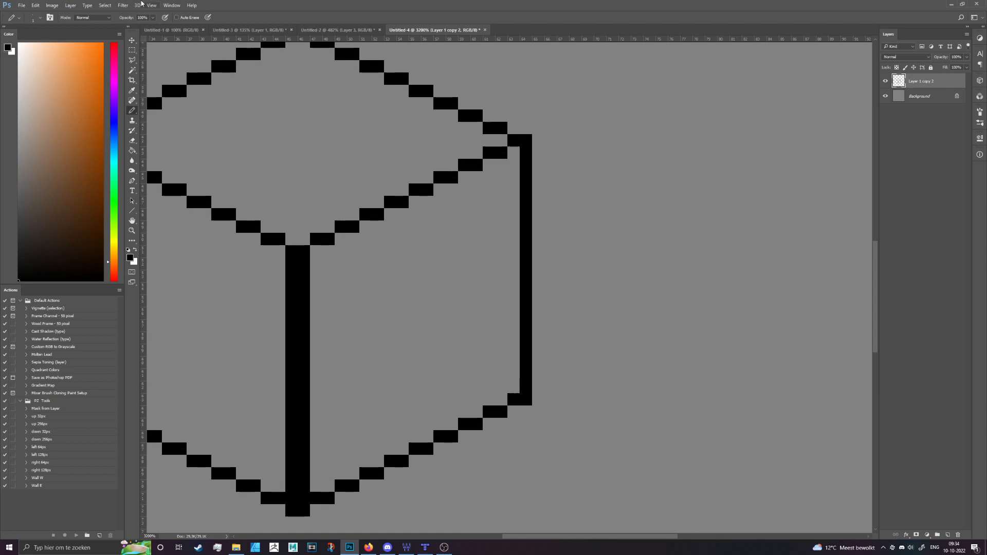
pyautogui.click(132, 50)
pyautogui.moveTo(434, 60); pyautogui.dragTo(643, 393)
pyautogui.press('Delete')
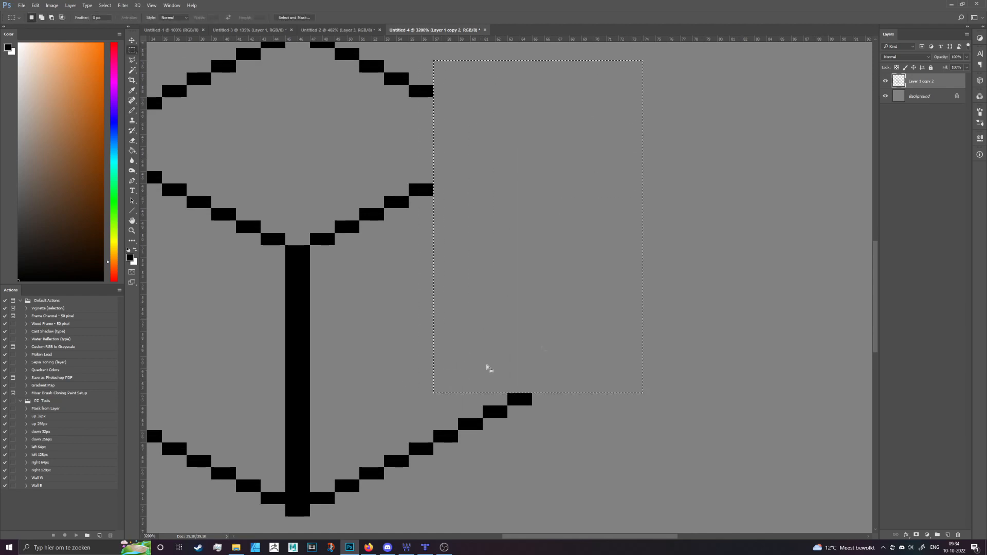
pyautogui.hotkey('ctrl', 'd')
# Step: Draw a slanted edge from the lower right corner to the shortened top face, and extend the rear edge by a short stroke
pyautogui.press('b')
pyautogui.moveTo(526, 388)
pyautogui.mouseDown()
pyautogui.moveTo(453, 140)
pyautogui.moveTo(446, 179)
pyautogui.mouseUp()
pyautogui.moveTo(440, 103); pyautogui.dragTo(466, 115)
# Step: Enlarge the eraser and erase the top face's rear right edge and the stray pixels above the slanted edge
pyautogui.scroll(2, 421, 115)
pyautogui.press('e')
pyautogui.rightClick(598, 101)
pyautogui.moveTo(637, 124); pyautogui.dragTo(642, 124)
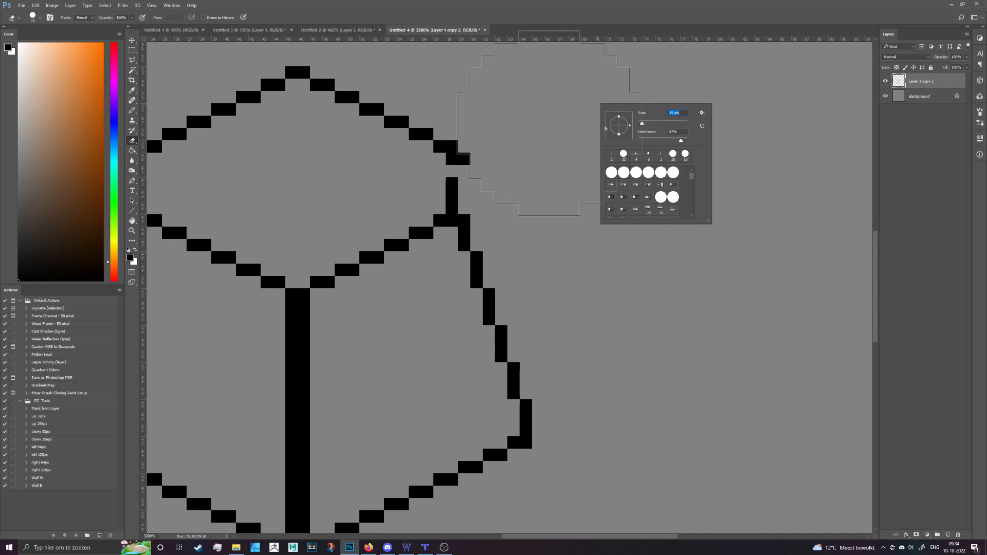
pyautogui.moveTo(488, 135)
pyautogui.mouseDown()
pyautogui.moveTo(446, 127)
pyautogui.moveTo(399, 105)
pyautogui.mouseUp()
# Step: Draw a slanted edge up from the right face's top corner and join it to the top corner with a stepped diagonal
pyautogui.press('b')
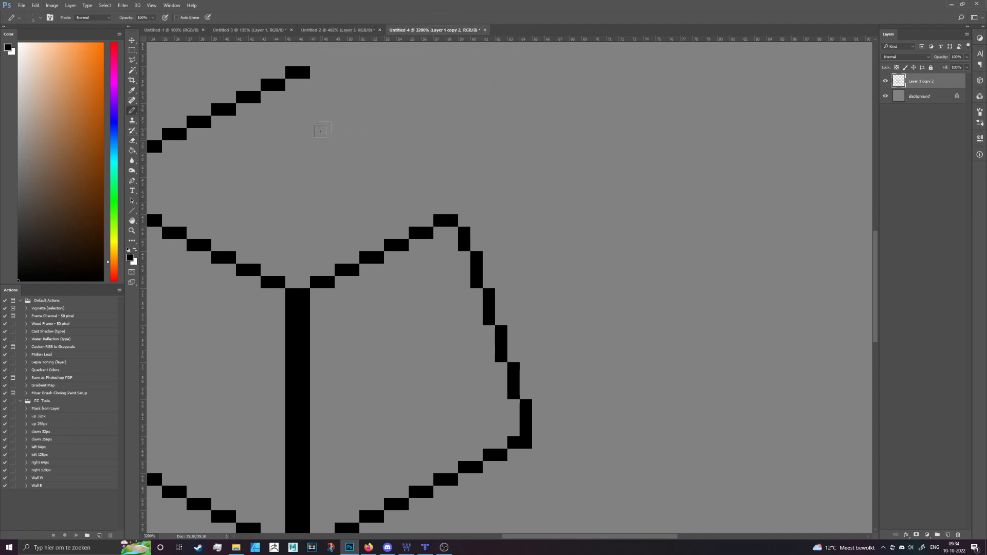
pyautogui.moveTo(438, 206); pyautogui.dragTo(413, 145)
pyautogui.hotkey('ctrl', 'z')
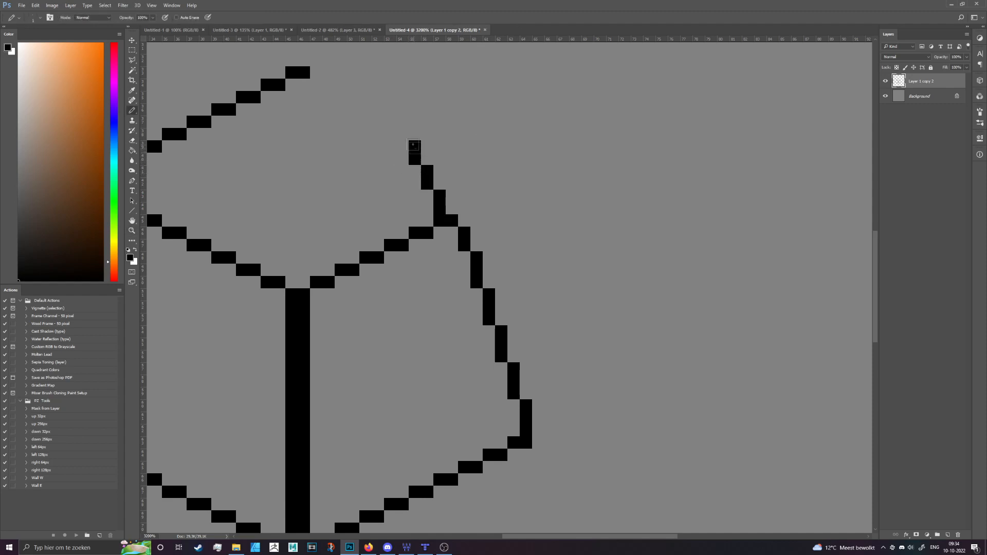
pyautogui.moveTo(301, 74)
pyautogui.mouseDown()
pyautogui.moveTo(403, 132)
pyautogui.moveTo(391, 121)
pyautogui.mouseUp()
pyautogui.scroll(-2, 509, 249)
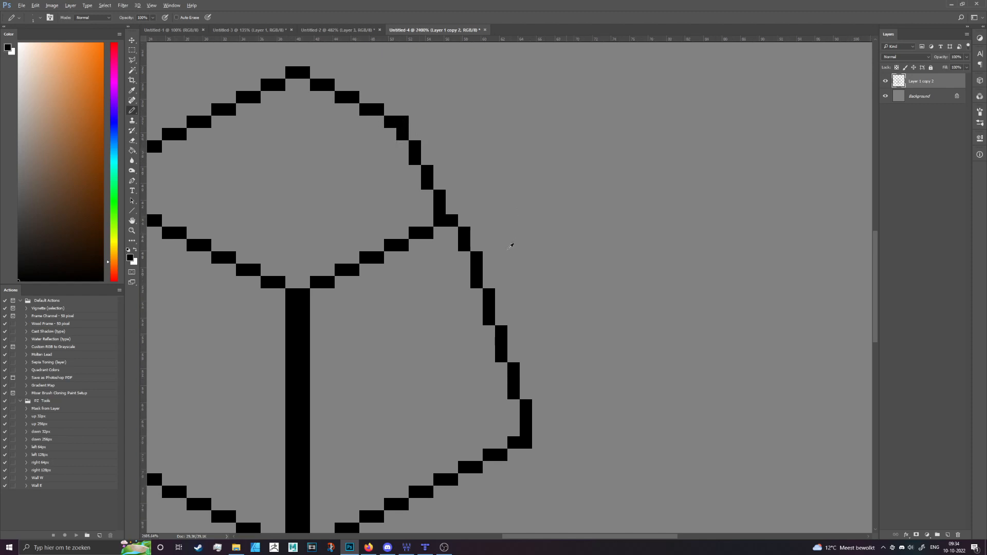
pyautogui.scroll(-5, 511, 247)
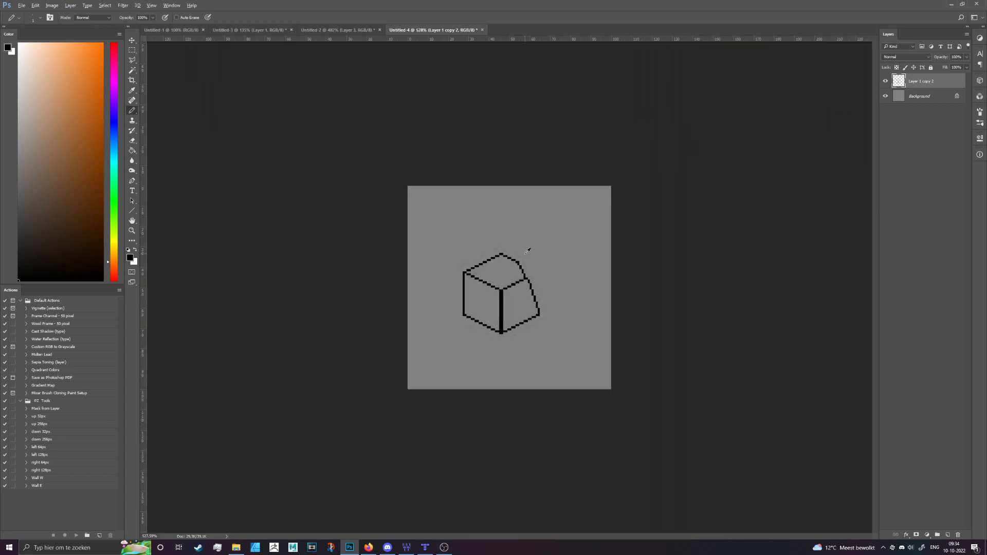
pyautogui.scroll(2, 527, 250)
pyautogui.scroll(-3, 551, 266)
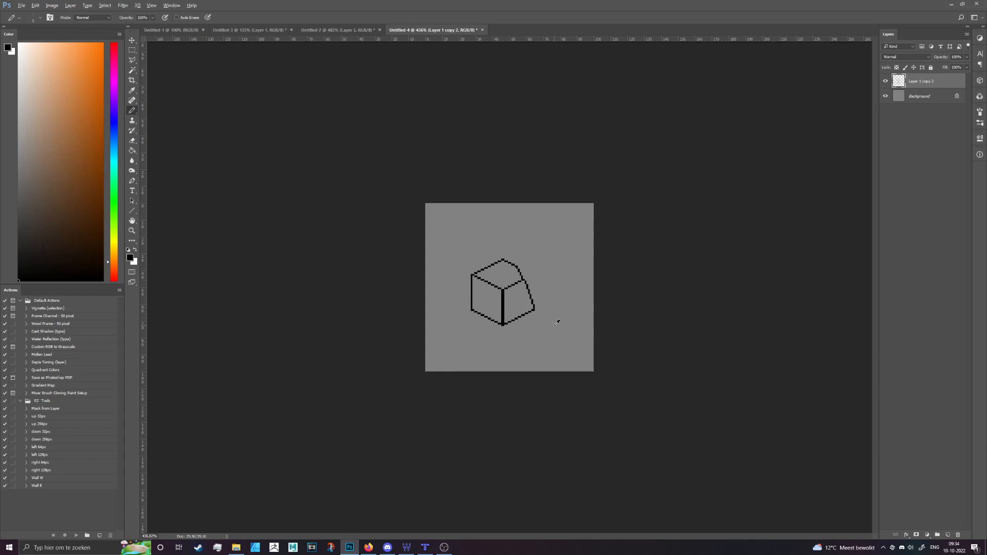
pyautogui.scroll(4, 557, 323)
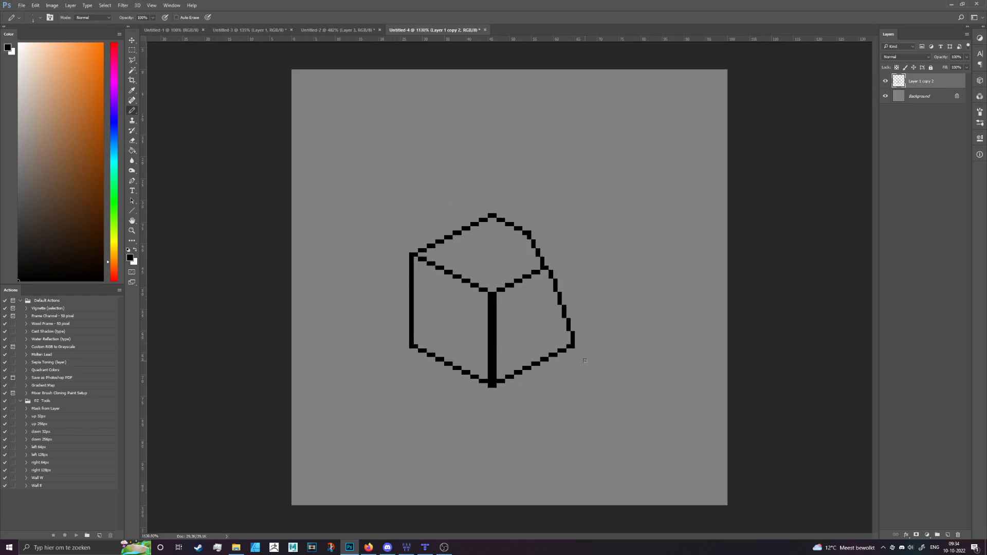
# Step: Fill the Background layer with a lighter neutral grey using the Paint Bucket
pyautogui.scroll(3, 596, 370)
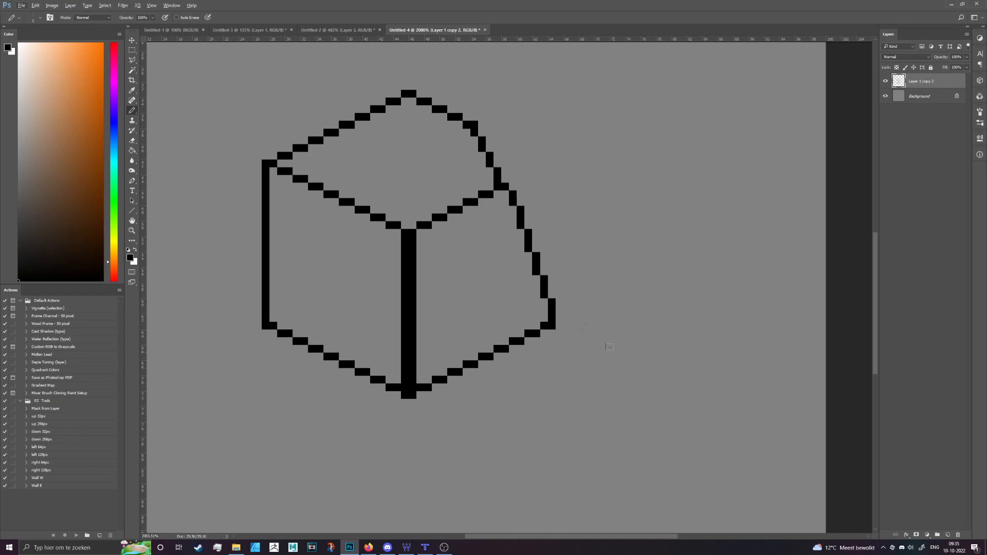
pyautogui.click(18, 82)
pyautogui.click(914, 102)
pyautogui.press('h')
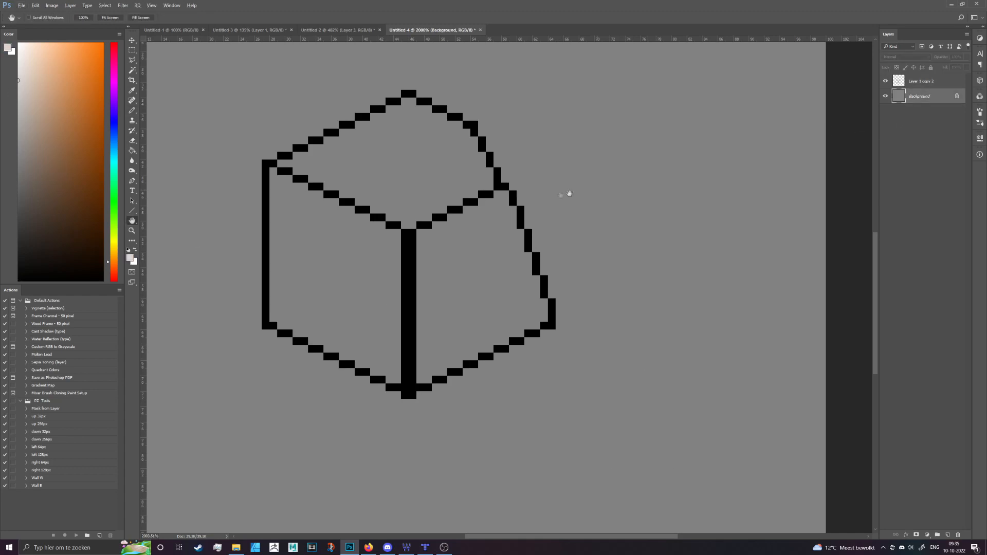
pyautogui.press('g')
pyautogui.click(630, 188)
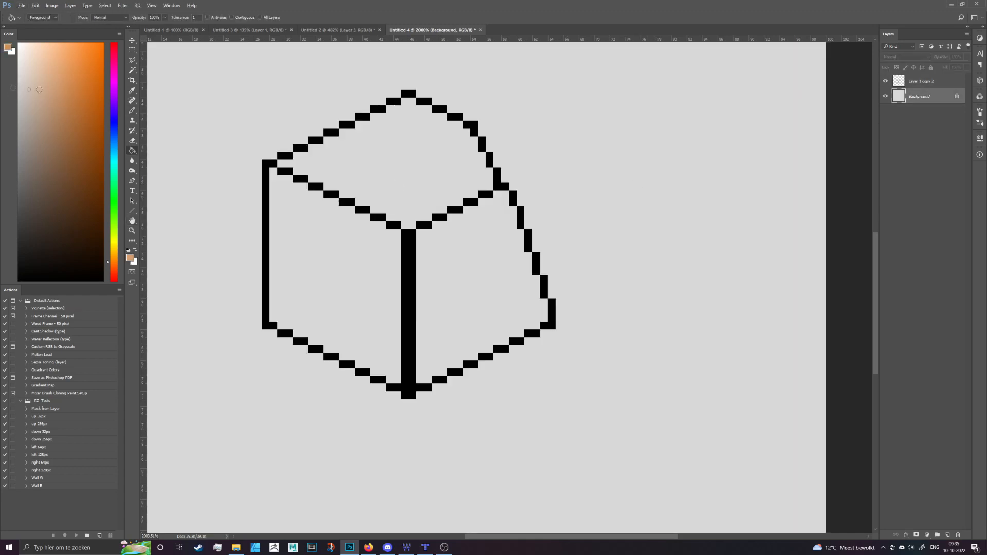
pyautogui.click(652, 204)
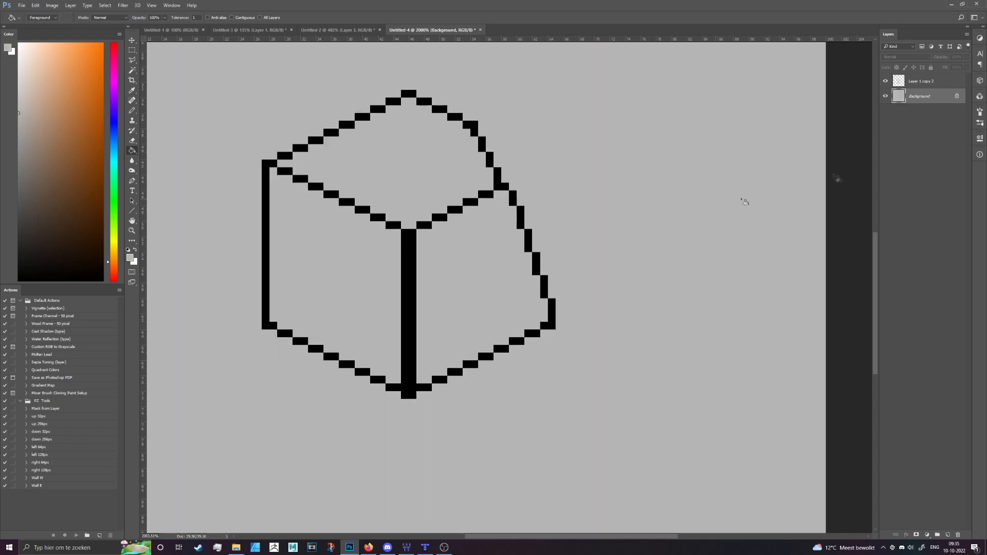
# Step: On the line art layer, restore the default black colour and draw a steep stepped line to the right of the shape
pyautogui.click(907, 84)
pyautogui.press('b')
pyautogui.scroll(3, 557, 293)
pyautogui.press('d')
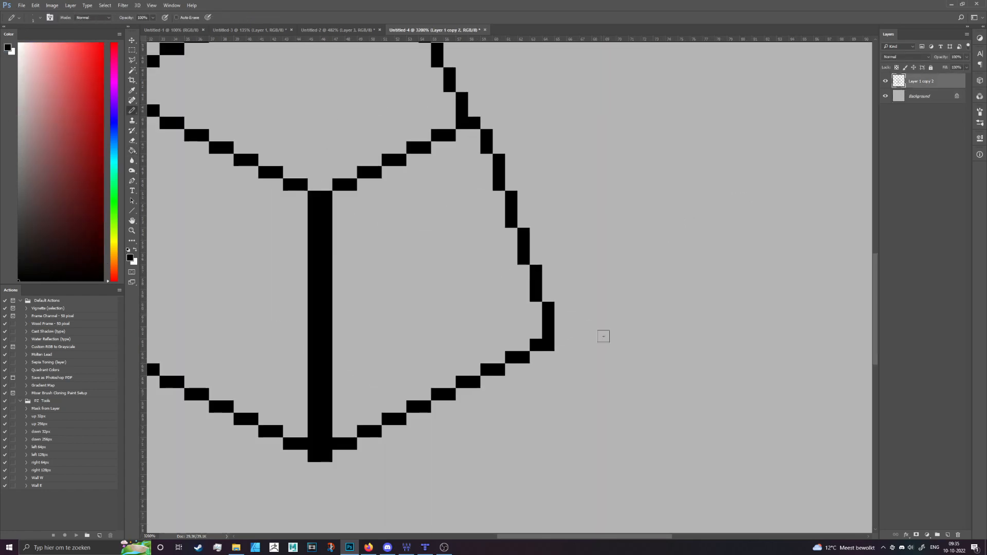
pyautogui.moveTo(684, 344)
pyautogui.mouseDown()
pyautogui.moveTo(671, 283)
pyautogui.moveTo(645, 246)
pyautogui.mouseUp()
# Step: Erase the stray pixel atop the steep sample line beside the shape and extend the line with another three-pixel vertical segment
pyautogui.press('e')
pyautogui.rightClick(655, 251)
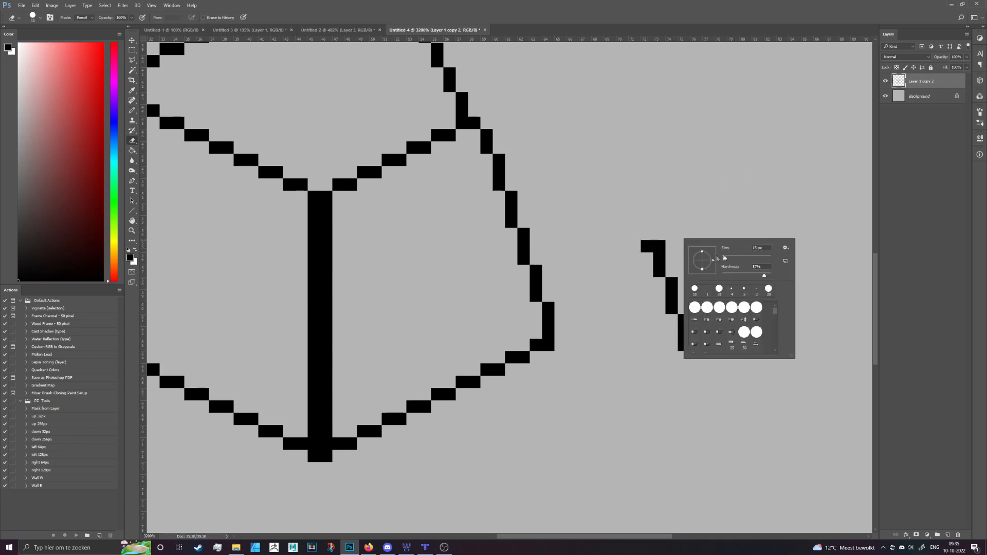
pyautogui.click(644, 246)
pyautogui.press('b')
pyautogui.moveTo(646, 237); pyautogui.dragTo(645, 199)
pyautogui.press('e')
pyautogui.click(645, 198)
pyautogui.press('b')
pyautogui.scroll(-1, 648, 216)
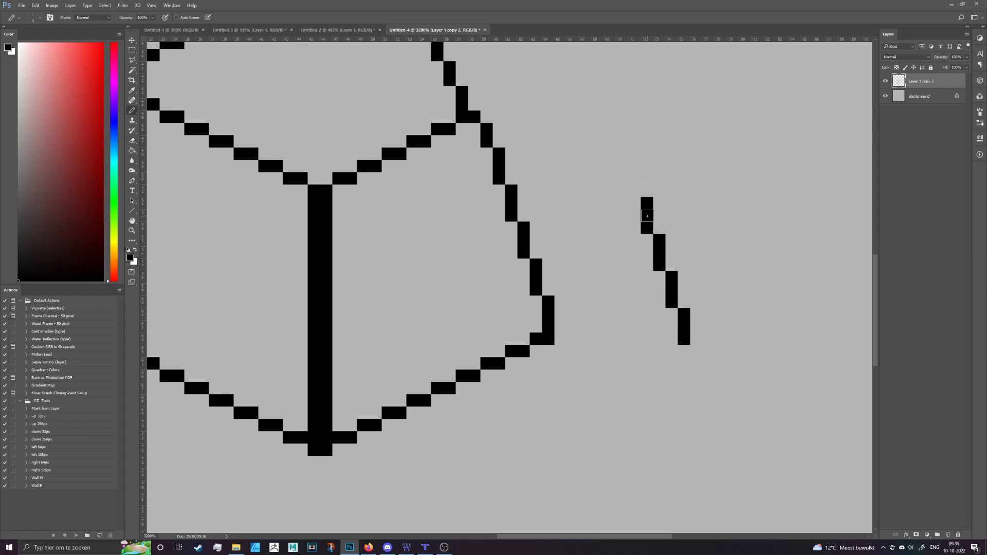
pyautogui.scroll(-6, 647, 214)
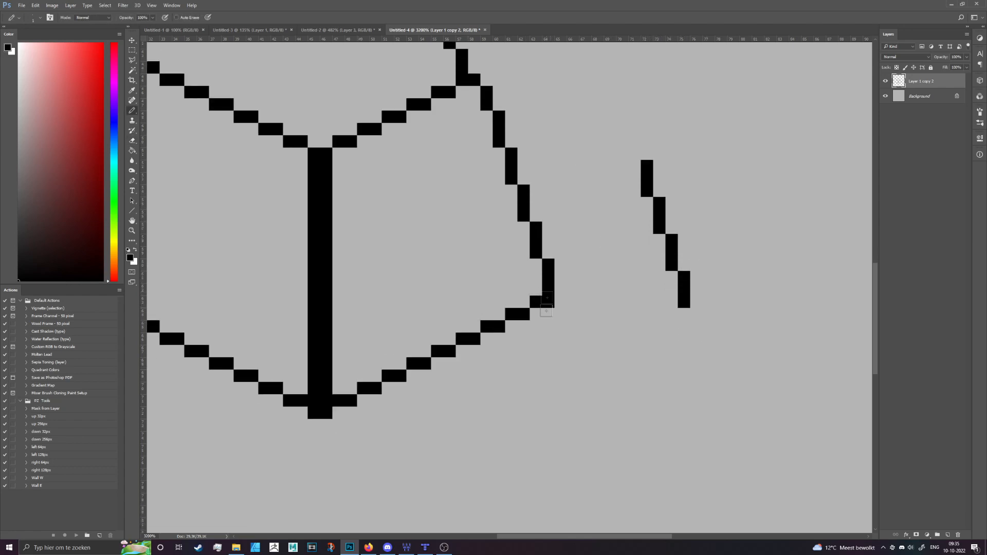
# Step: Draw a shallow stepped line rising below the shape's lower right edge, correcting stray pixels and extending its upper end
pyautogui.scroll(-5, 547, 309)
pyautogui.moveTo(461, 431)
pyautogui.mouseDown()
pyautogui.moveTo(502, 416)
pyautogui.moveTo(592, 366)
pyautogui.moveTo(617, 367)
pyautogui.moveTo(588, 368)
pyautogui.mouseUp()
pyautogui.click(474, 419)
pyautogui.press('e')
pyautogui.click(474, 419)
pyautogui.press('b')
pyautogui.click(486, 419)
pyautogui.click(589, 368)
pyautogui.click(634, 358)
pyautogui.click(646, 358)
# Step: Draw a long, gently curving stepped line descending to the right beneath the shape, replacing a shorter first attempt
pyautogui.scroll(-4, 613, 347)
pyautogui.moveTo(356, 446)
pyautogui.mouseDown()
pyautogui.moveTo(695, 462)
pyautogui.moveTo(511, 507)
pyautogui.mouseUp()
pyautogui.hotkey('ctrl', 'z')
pyautogui.moveTo(343, 415)
pyautogui.mouseDown()
pyautogui.moveTo(409, 446)
pyautogui.moveTo(667, 513)
pyautogui.mouseUp()
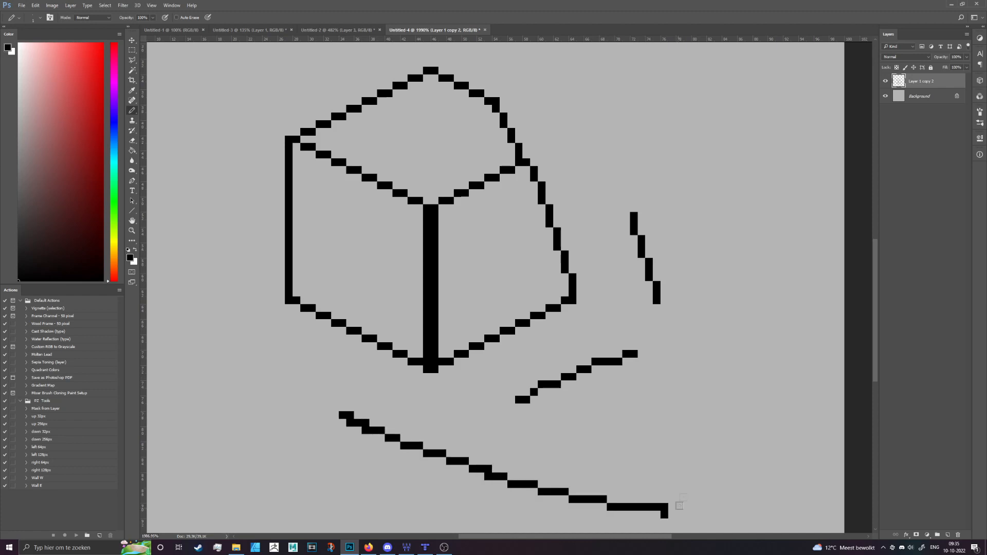
pyautogui.scroll(-3, 584, 396)
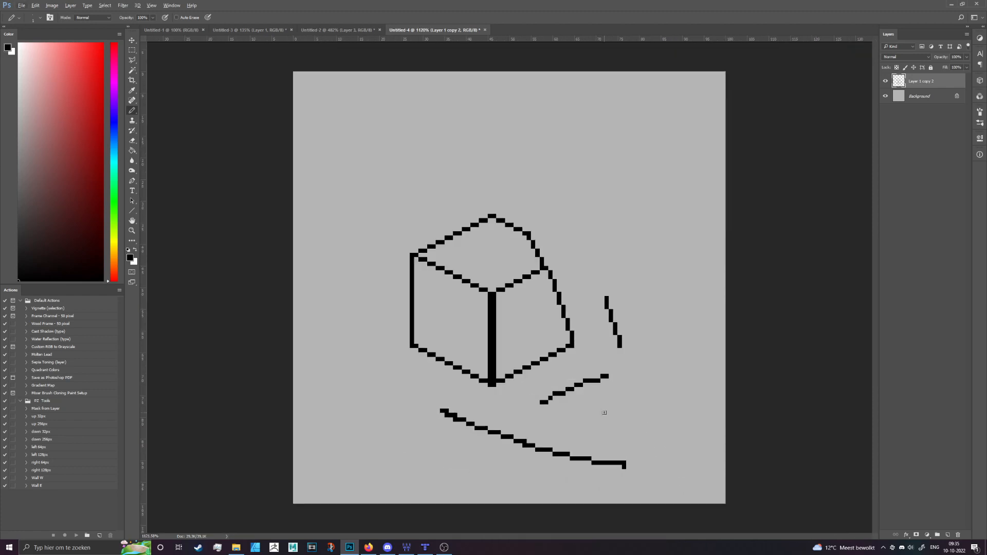
# Step: Undo all the sample lines around the shape and the last grey fill of the Background layer
pyautogui.hotkey('ctrl', 'z')
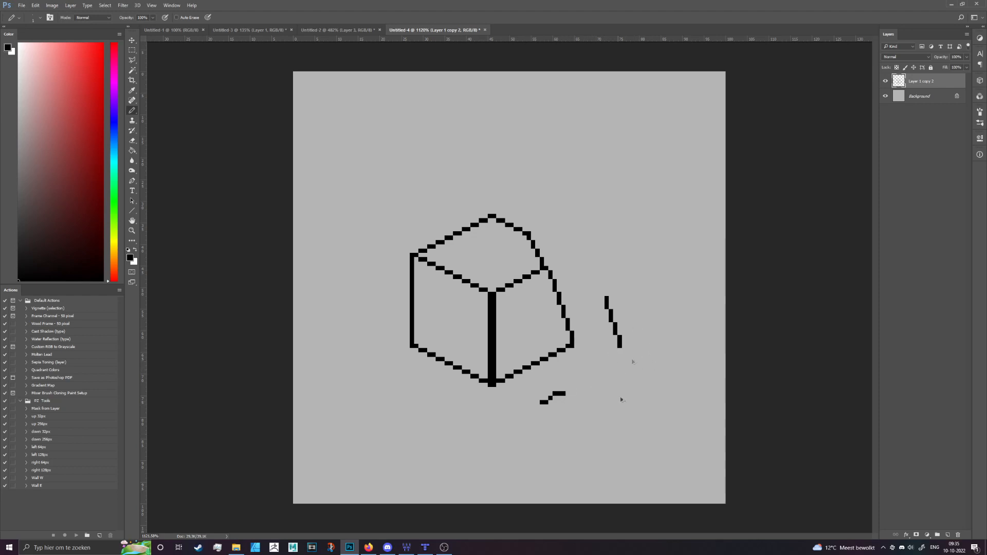
pyautogui.hotkey('ctrl', 'z')
pyautogui.hotkey('ctrl', 'z')
pyautogui.hotkey('ctrl', 'z')
pyautogui.hotkey('ctrl', 'z')
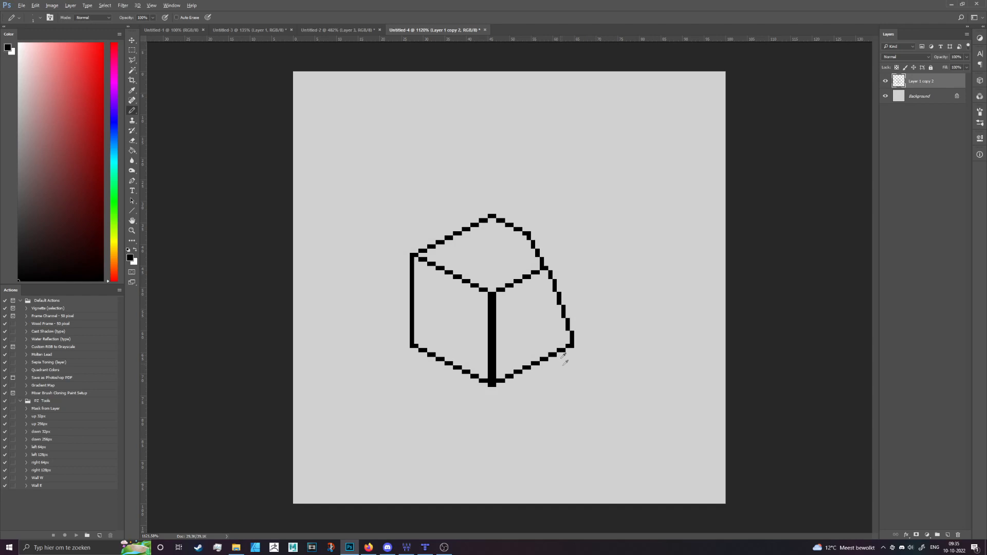
pyautogui.scroll(3, 564, 355)
pyautogui.scroll(-3, 608, 303)
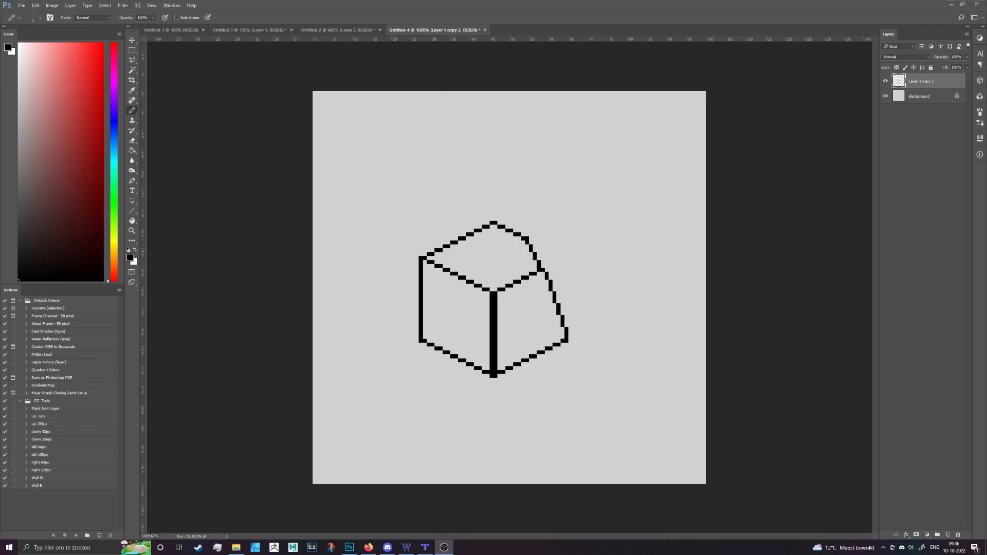